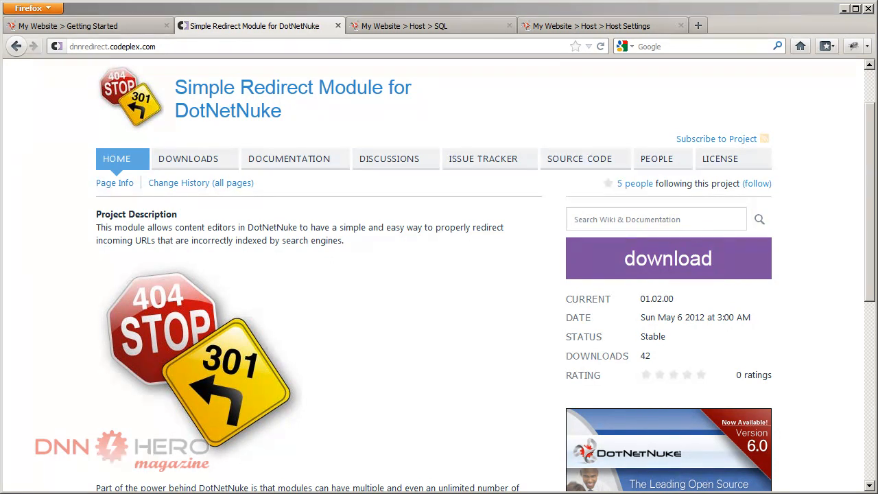
Switch to the My Website > Getting Started page and copy its full address
click(43, 26)
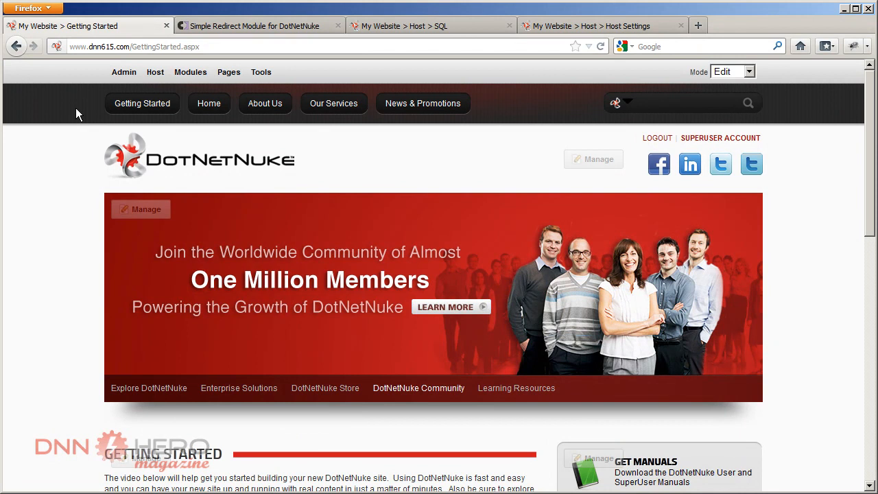
click(118, 44)
key(ctrl+c)
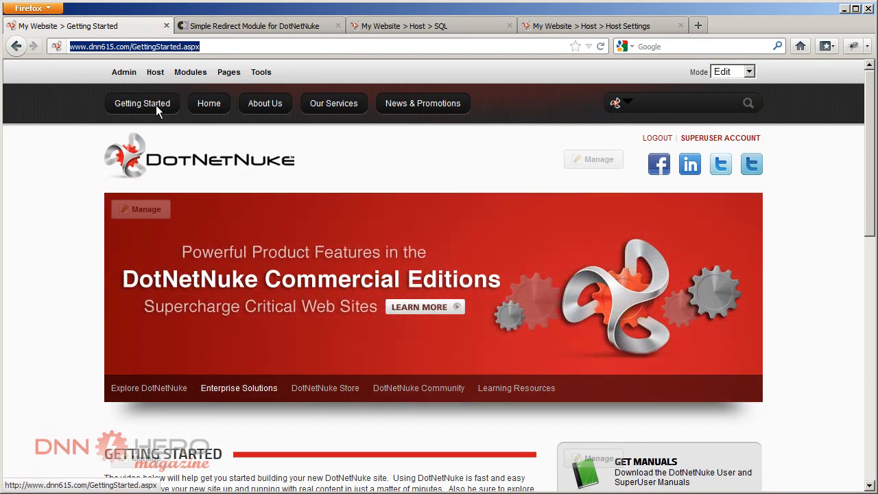
click(185, 46)
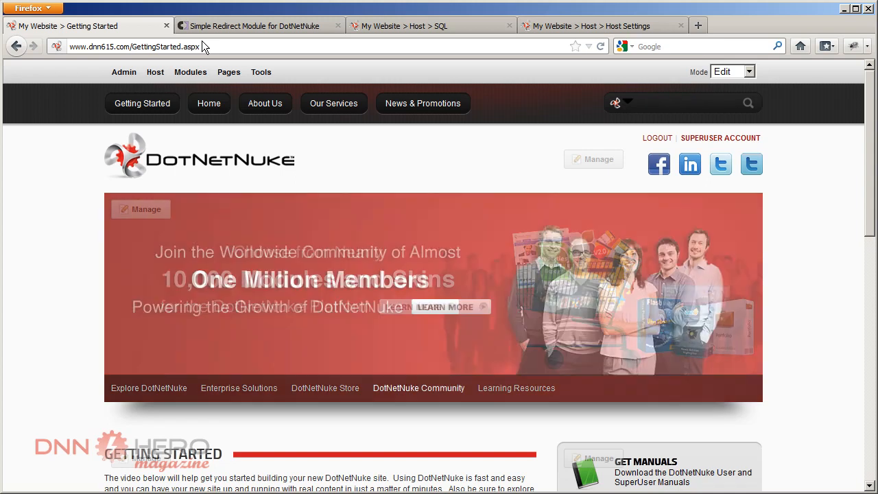
double_click(202, 47)
key(ctrl+shift+Left)
key(ctrl+shift+Left)
key(BackSpace)
key(Return)
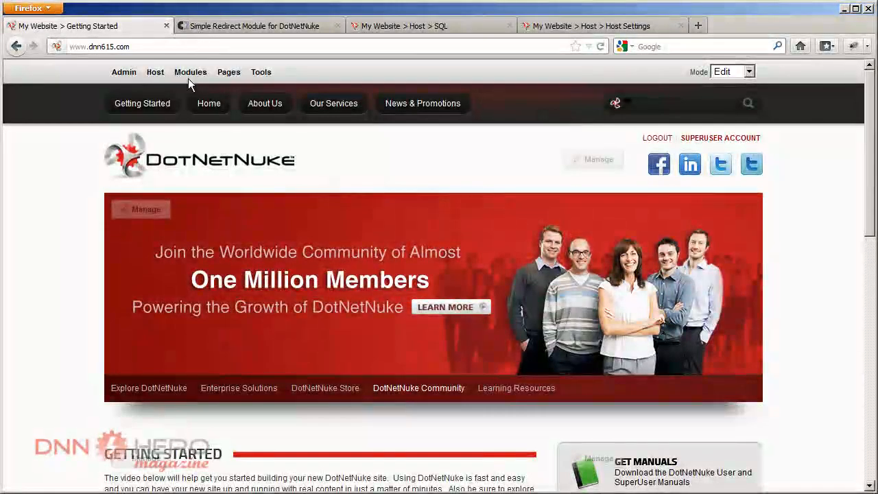
Add a SimpleRedirect module from All Categories at the bottom of the page's ContentPane
mouse_move(190, 73)
click(272, 169)
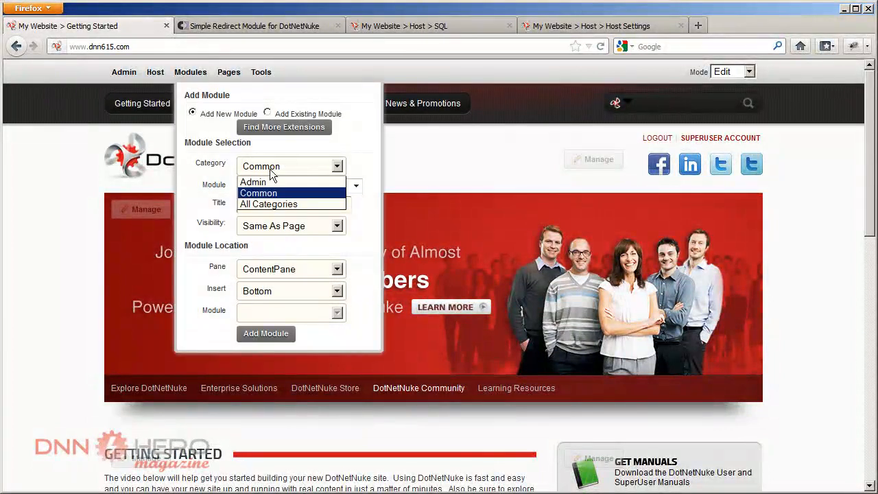
click(276, 203)
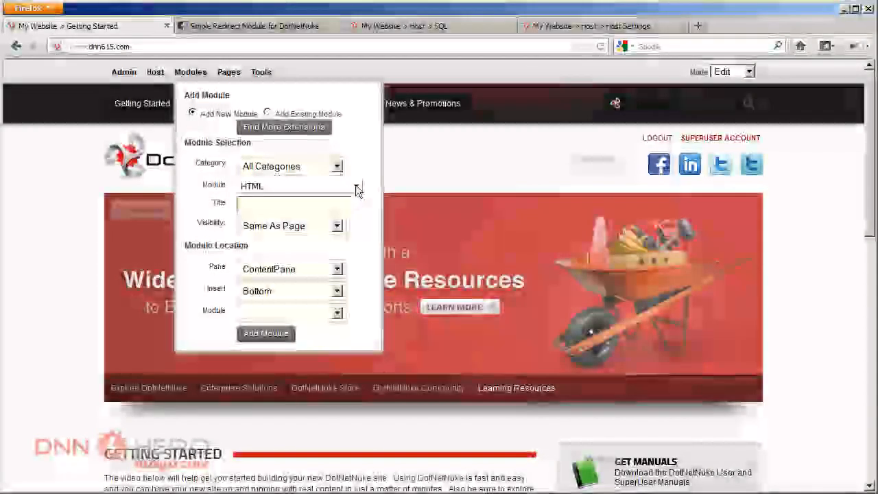
click(357, 191)
scroll(357, 351, down, 5)
drag(356, 351, 358, 365)
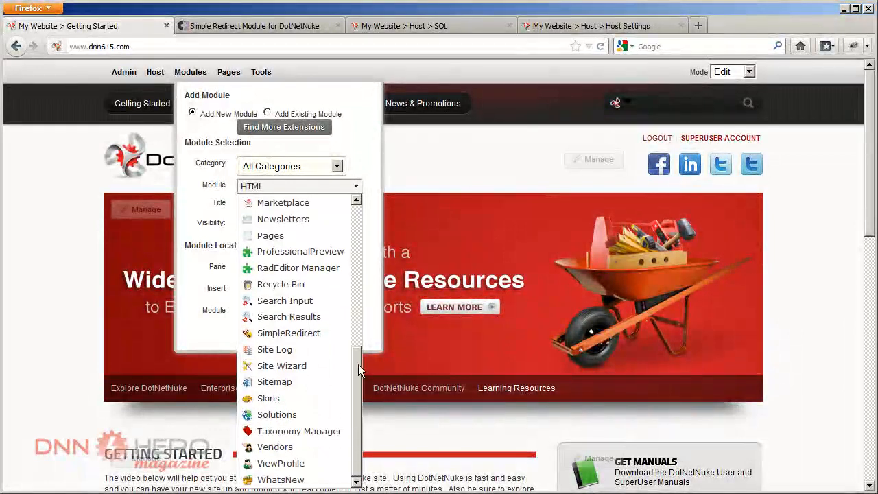
click(315, 334)
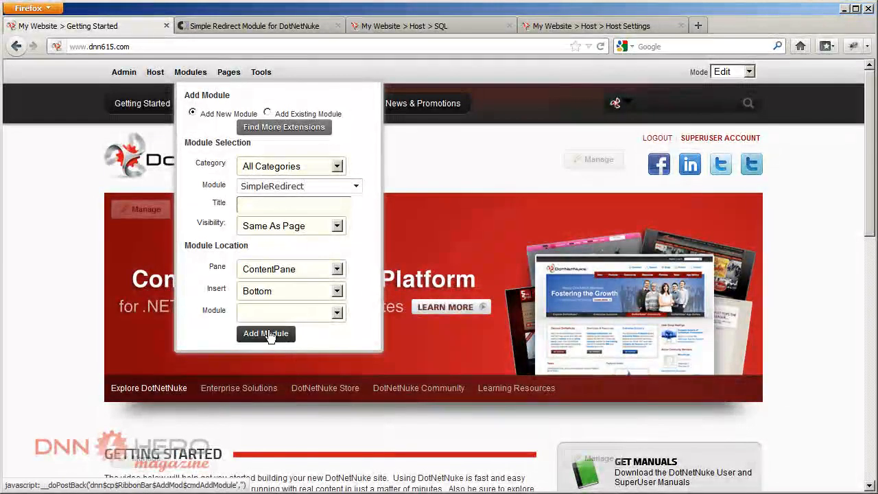
click(270, 334)
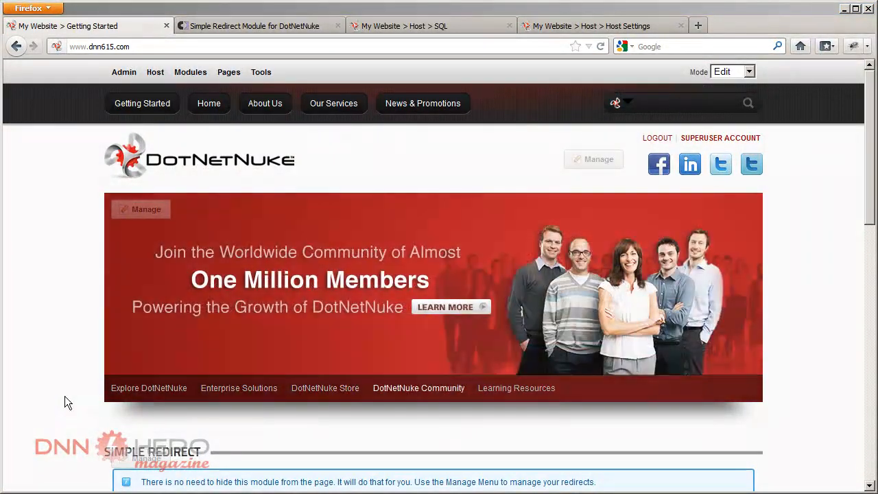
Open redirect management for the Simple Redirect module and start a new redirect
scroll(65, 396, down, 5)
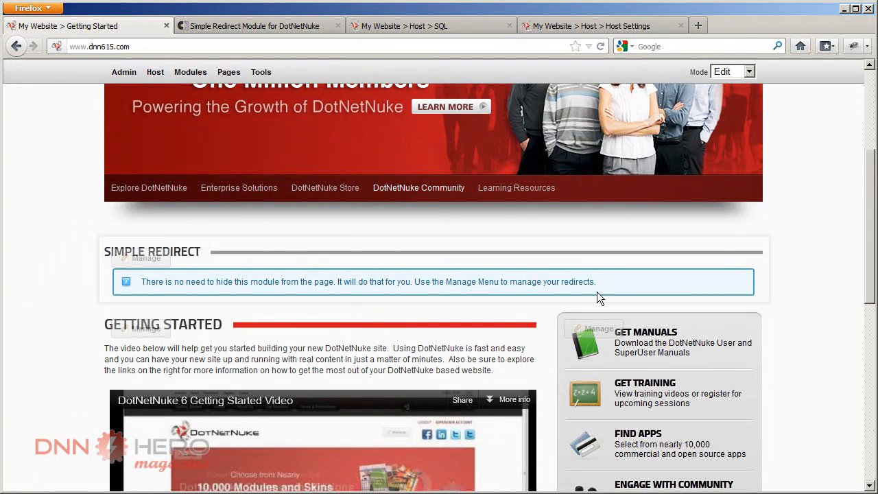
mouse_move(152, 259)
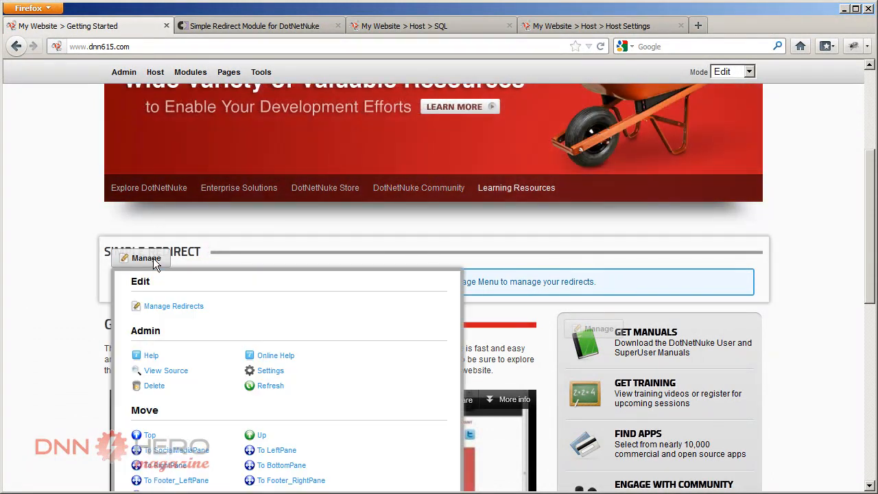
click(165, 307)
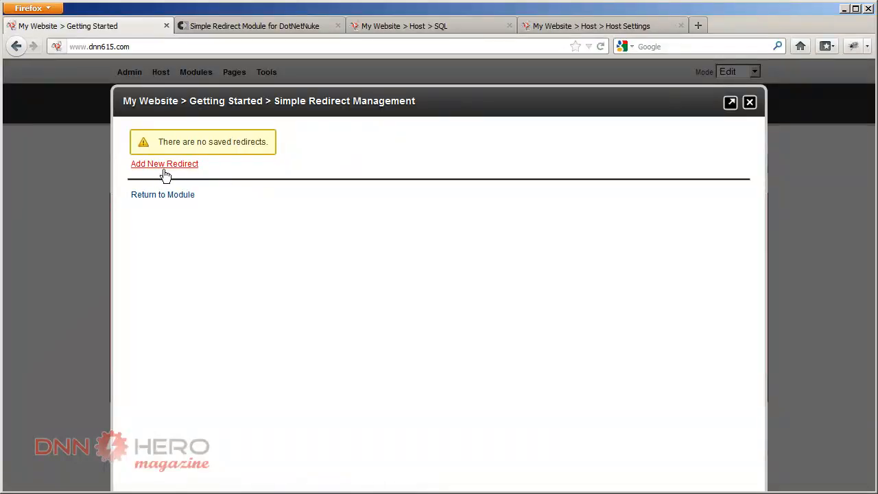
click(159, 170)
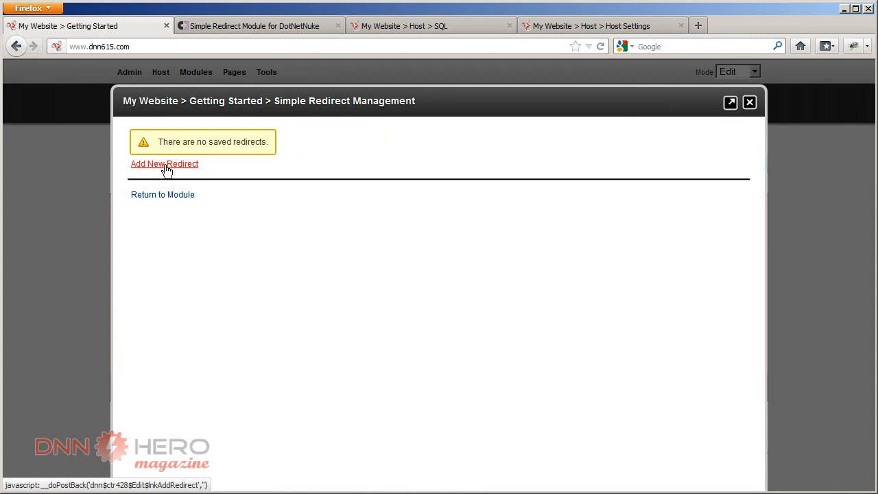
click(335, 157)
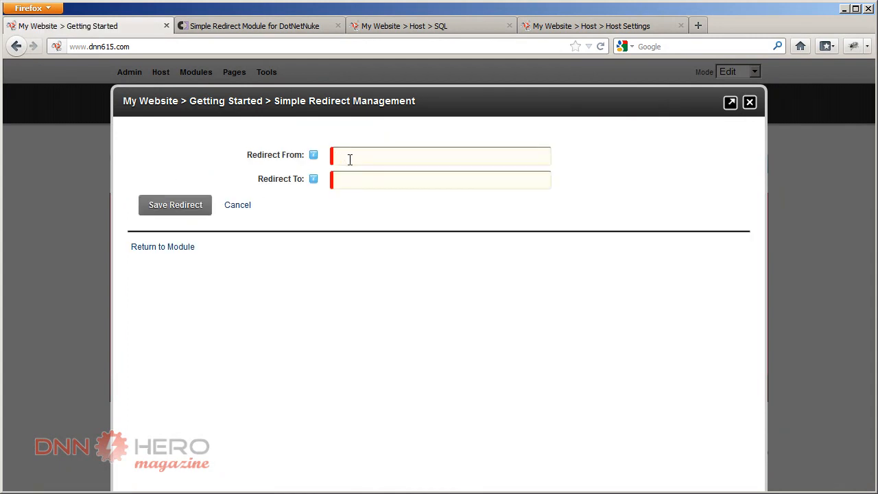
key(ctrl+v)
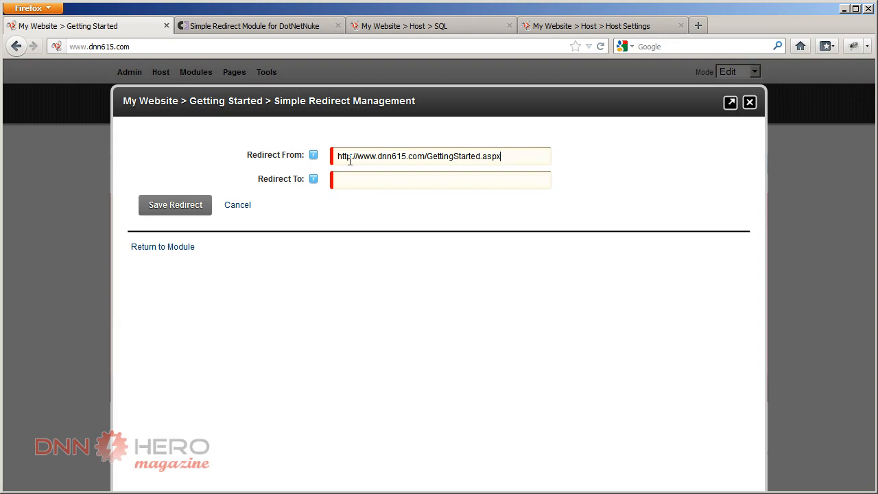
key(ctrl+v)
key(ctrl+shift+Left)
key(ctrl+shift+Left)
key(BackSpace)
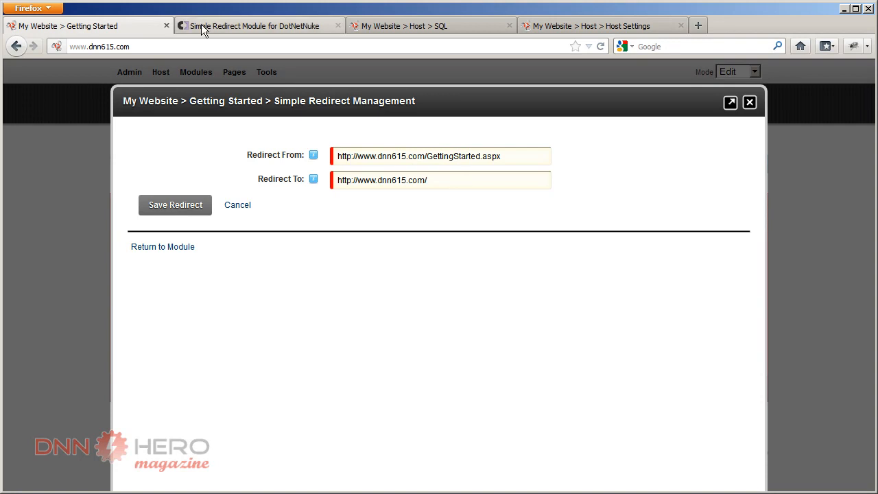
click(176, 206)
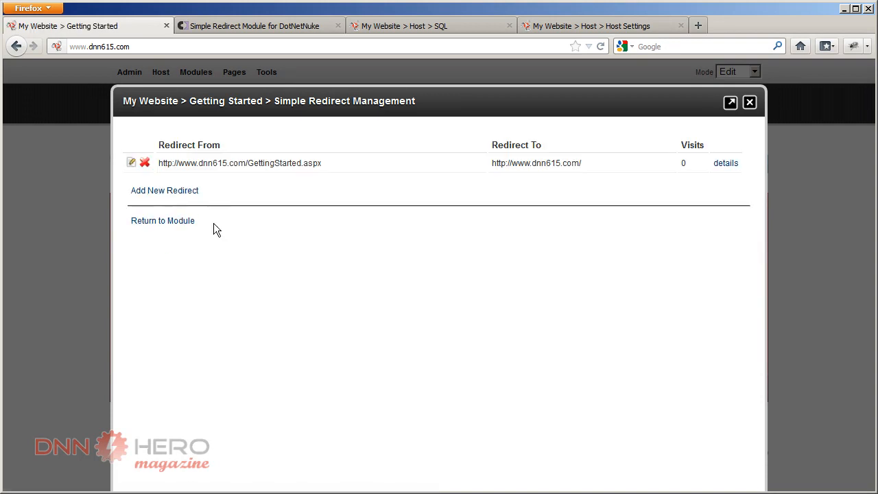
click(750, 102)
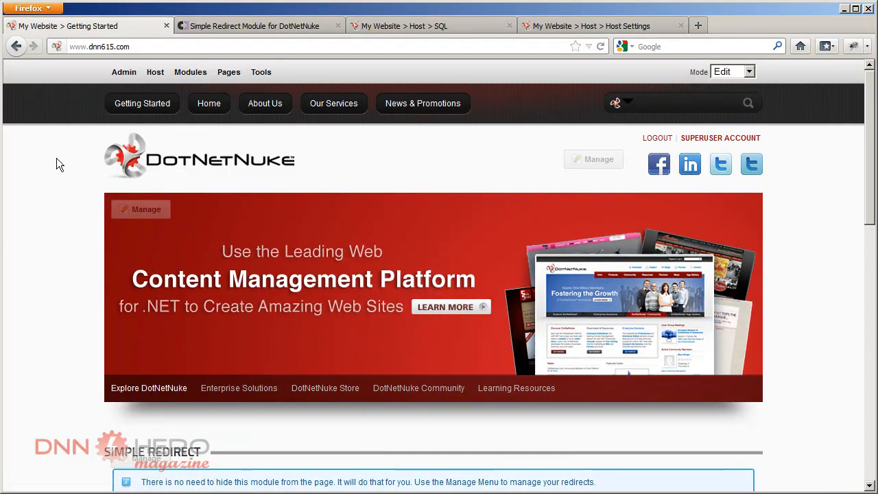
Test the redirect by visiting the Getting Started page and checking the resulting address
click(135, 109)
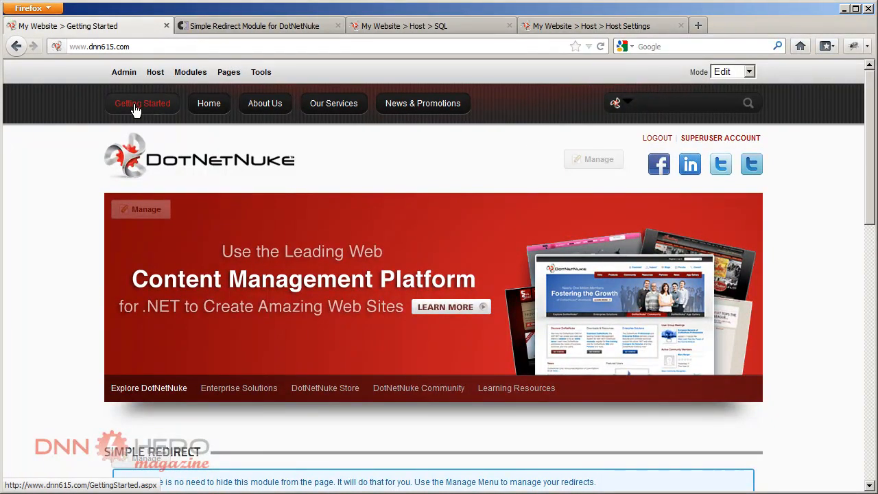
click(132, 46)
click(132, 47)
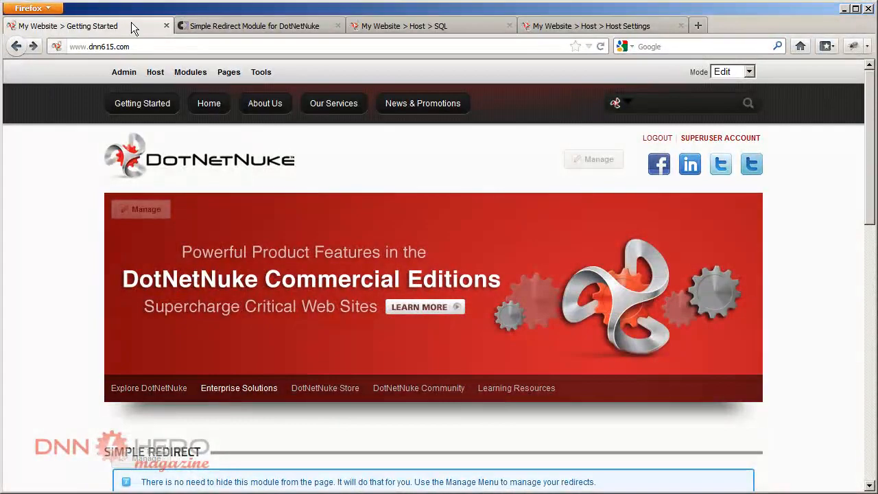
click(137, 47)
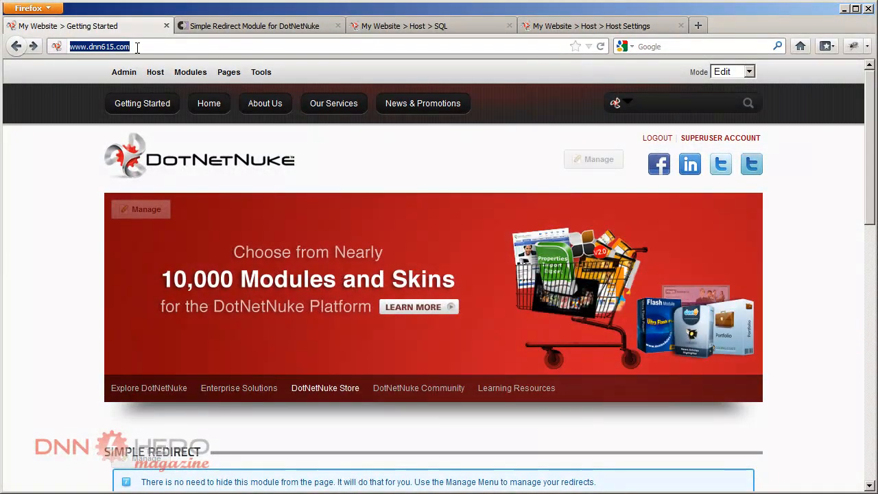
text(http://www.dnn615.com/Default.aspx)
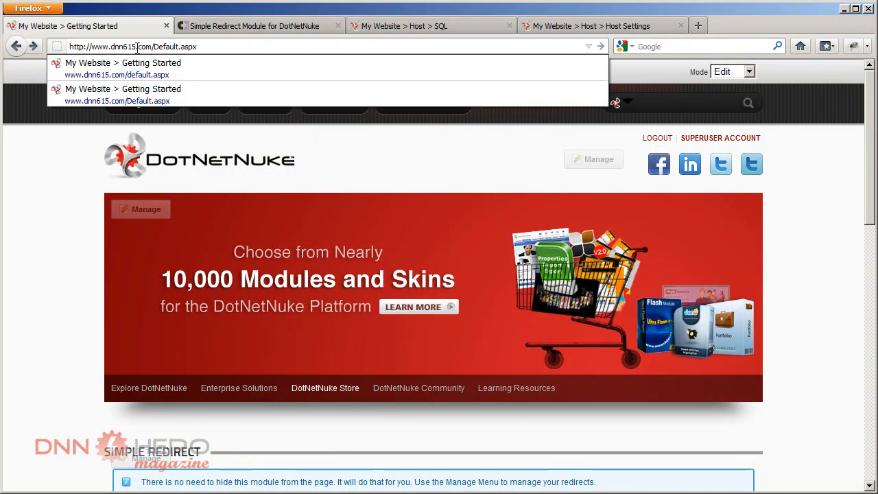
key(Return)
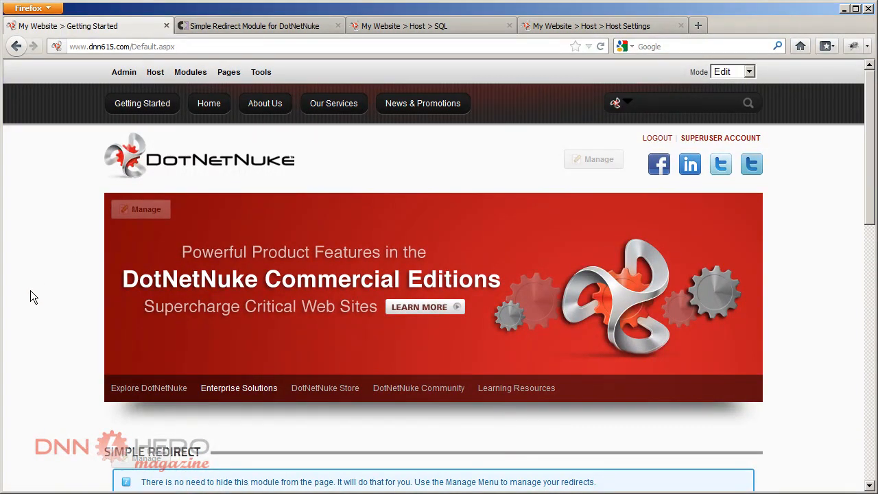
Reopen the Simple Redirect module's redirect management and start another redirect
scroll(57, 307, down, 3)
mouse_move(148, 343)
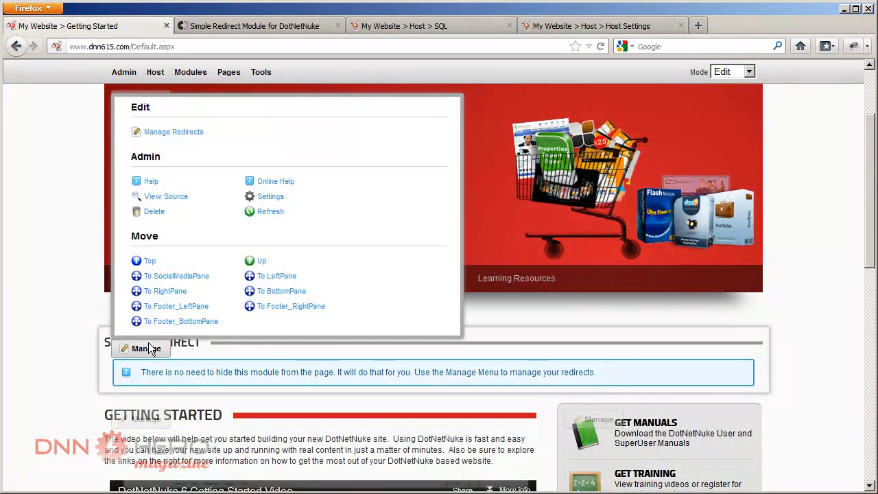
click(173, 132)
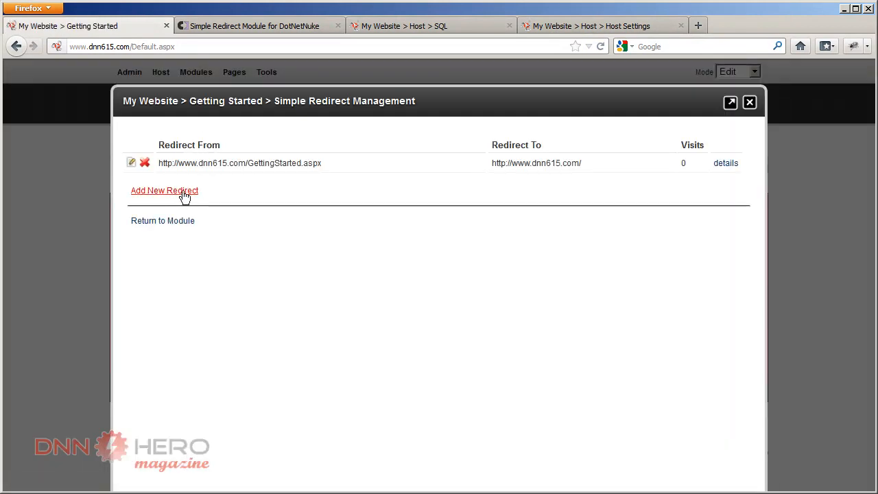
click(178, 194)
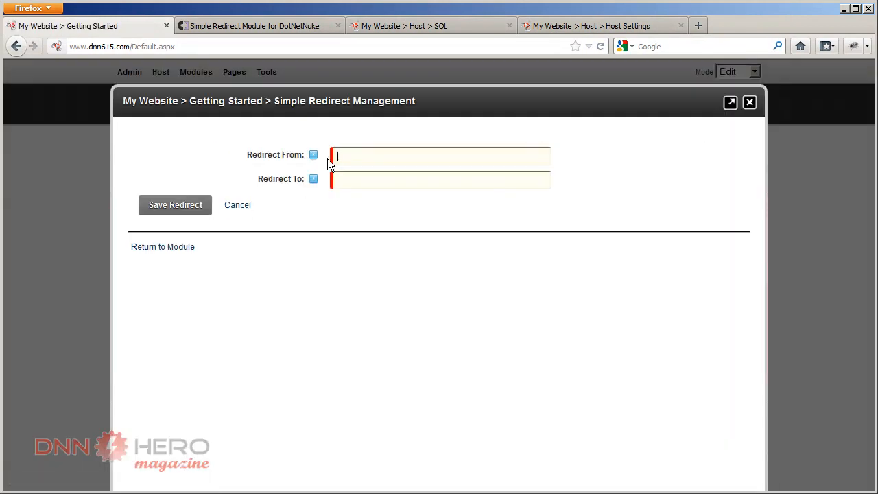
text(http://www.dnn615.com/Default.aspx)
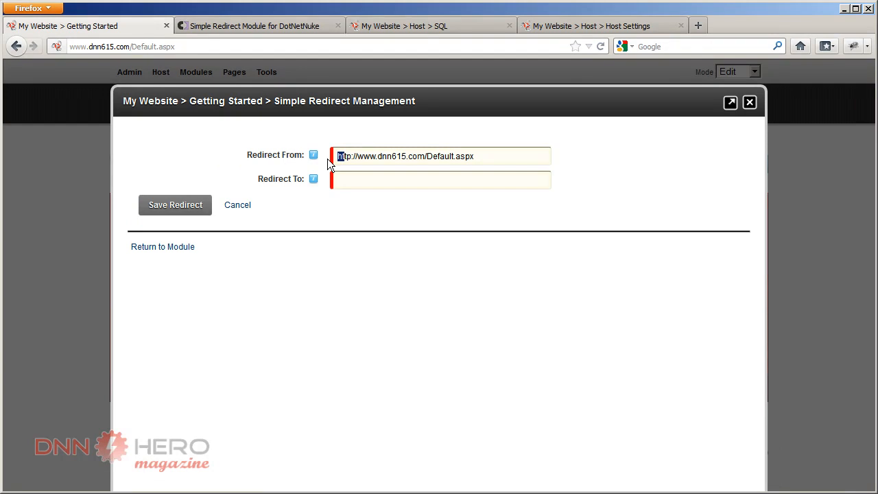
key(shift+Right)
key(shift+Right)
key(shift+Right)
key(Tab)
text(http://www.dnn615.com/Default.aspx)
key(ctrl+shift+Left)
key(ctrl+shift+Left)
key(BackSpace)
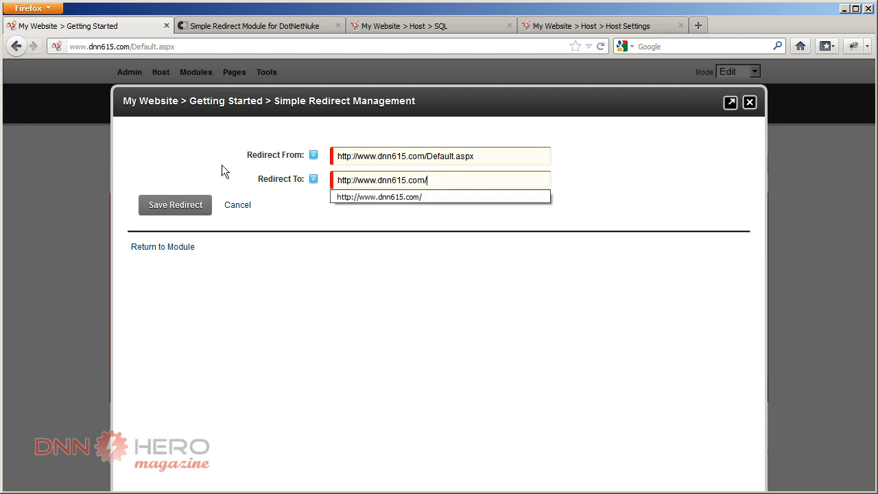
click(179, 204)
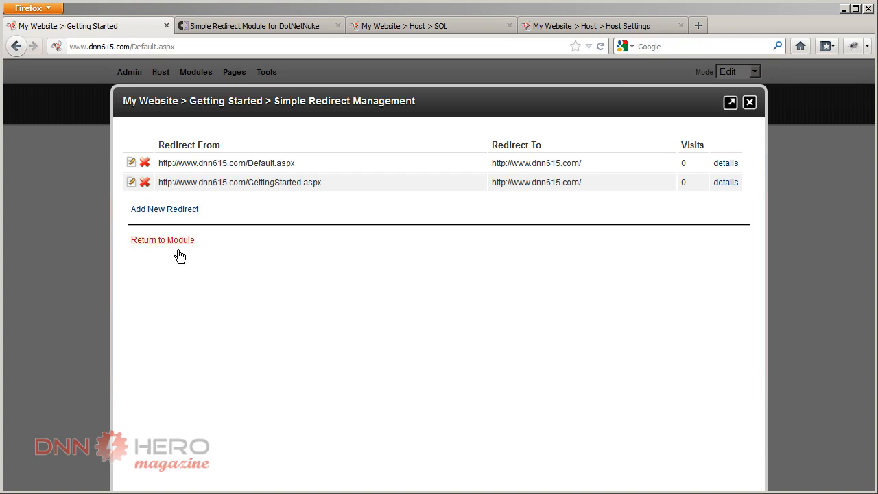
click(161, 240)
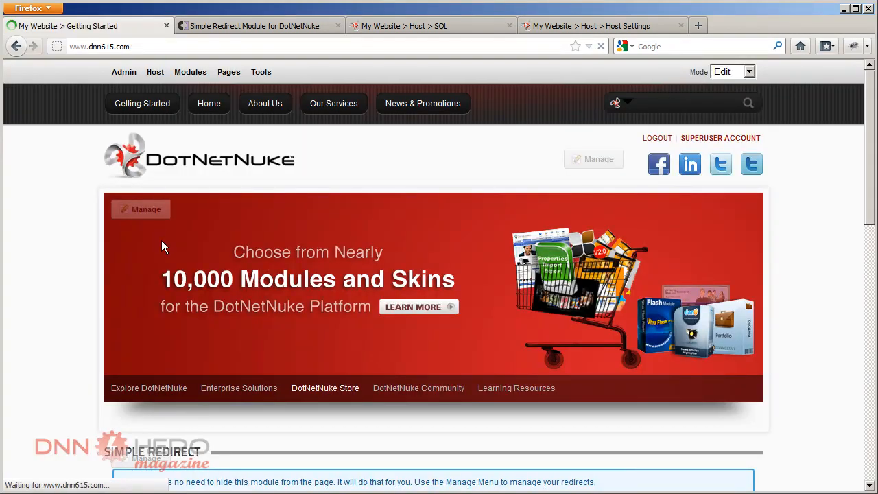
click(131, 47)
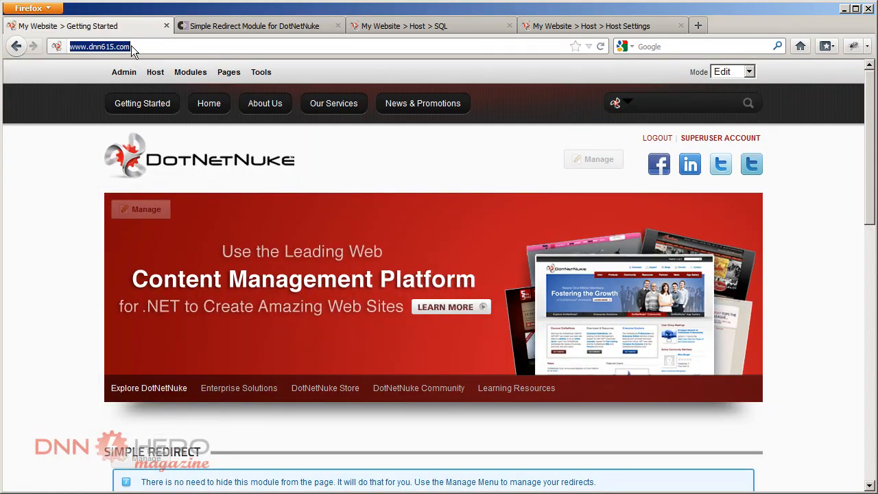
key(Return)
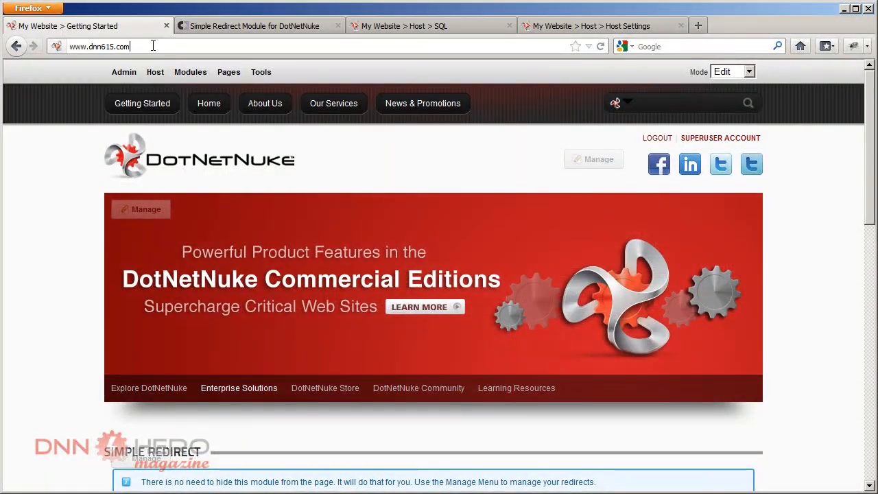
click(162, 46)
text(http://www.dnn615.com/Default.aspx)
key(Delete)
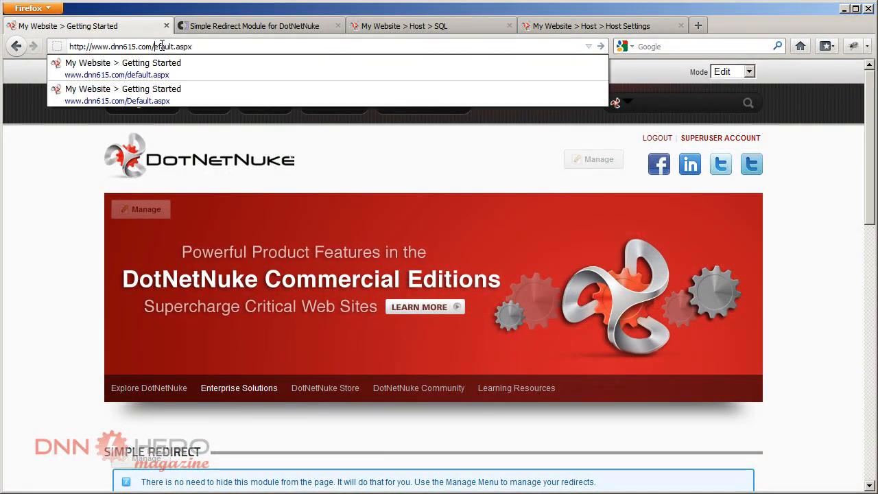
text(de)
key(BackSpace)
key(Return)
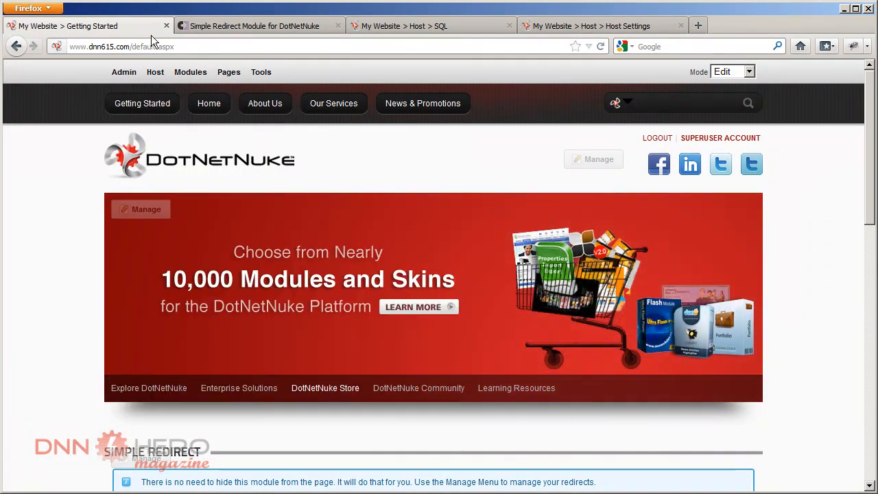
Copy the full address of the lowercase default.aspx page
click(153, 46)
right_click(155, 46)
click(172, 80)
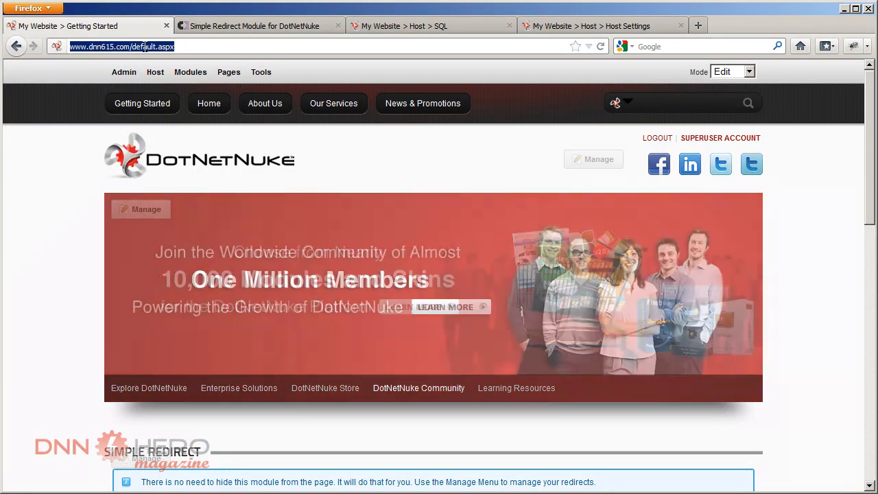
Copy the lowercase default.aspx address and start a new redirect in the Simple Redirect module's management
right_click(155, 48)
click(171, 88)
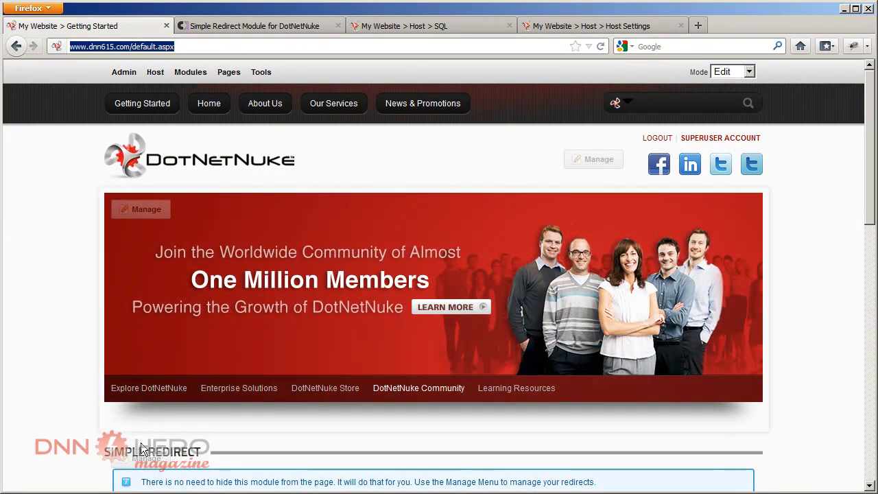
mouse_move(144, 458)
click(189, 245)
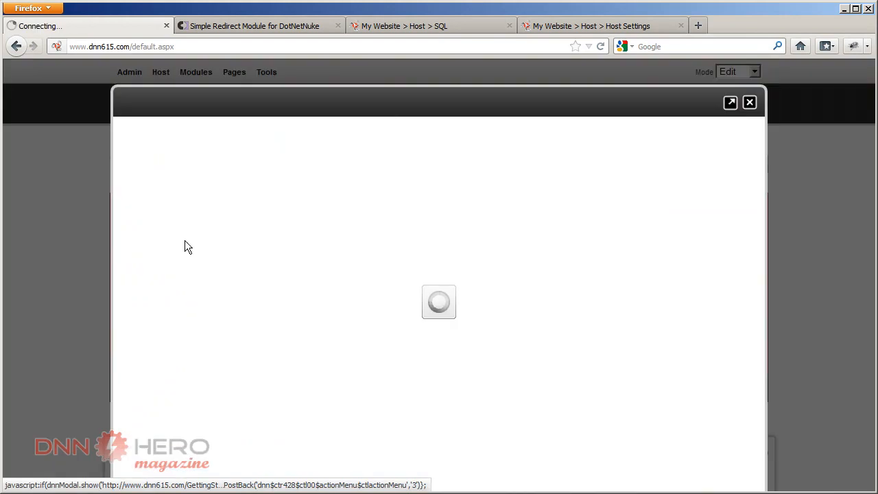
click(169, 205)
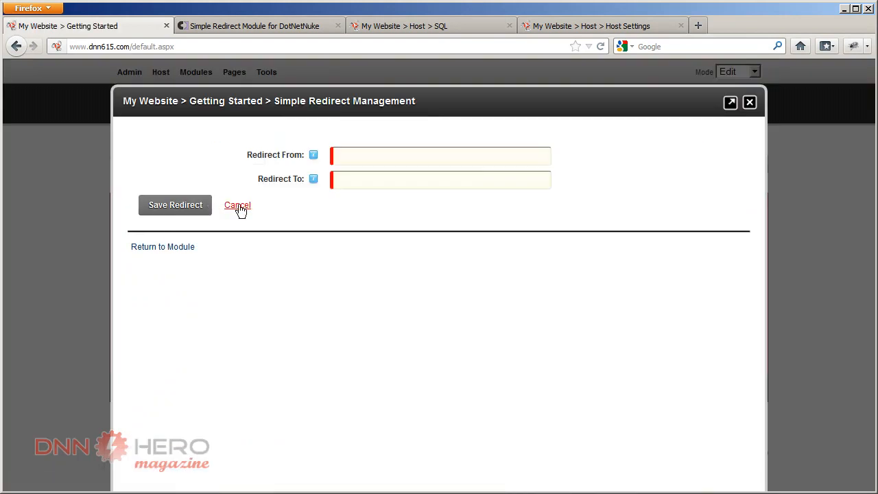
key(ctrl+v)
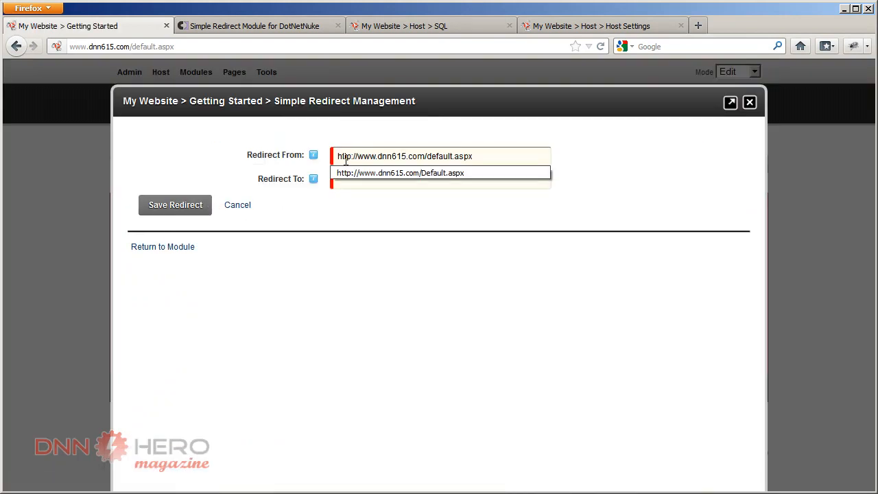
key(Tab)
key(ctrl+v)
key(ctrl+shift+Left)
key(ctrl+shift+Left)
key(BackSpace)
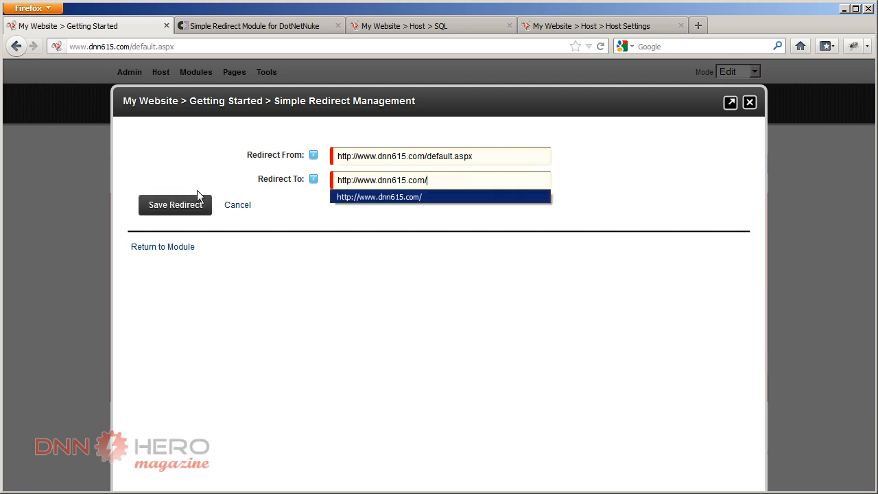
click(176, 207)
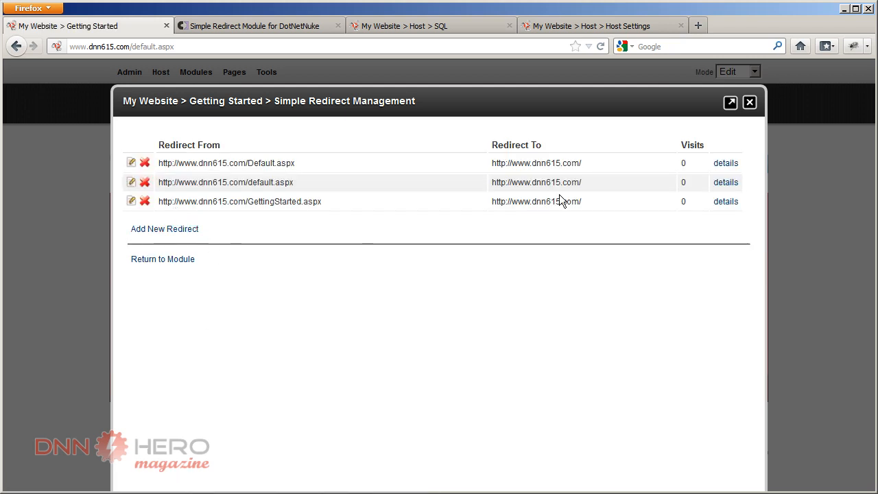
click(174, 260)
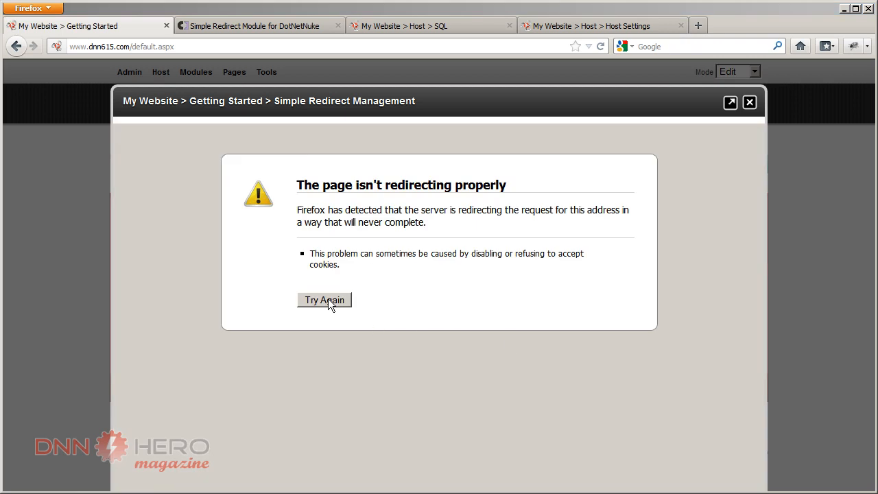
click(749, 102)
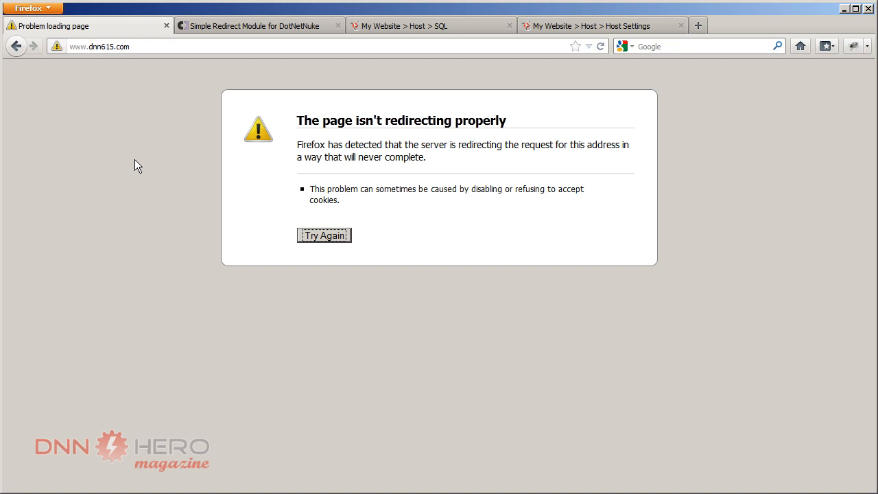
Copy the statement delete wns_simpleredirect from the already open SQL page and load a fresh Host SQL page
click(439, 25)
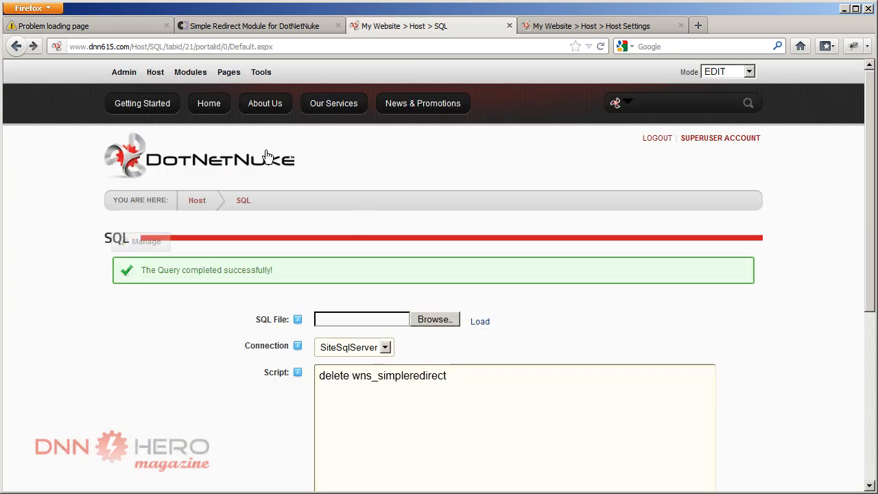
mouse_move(124, 77)
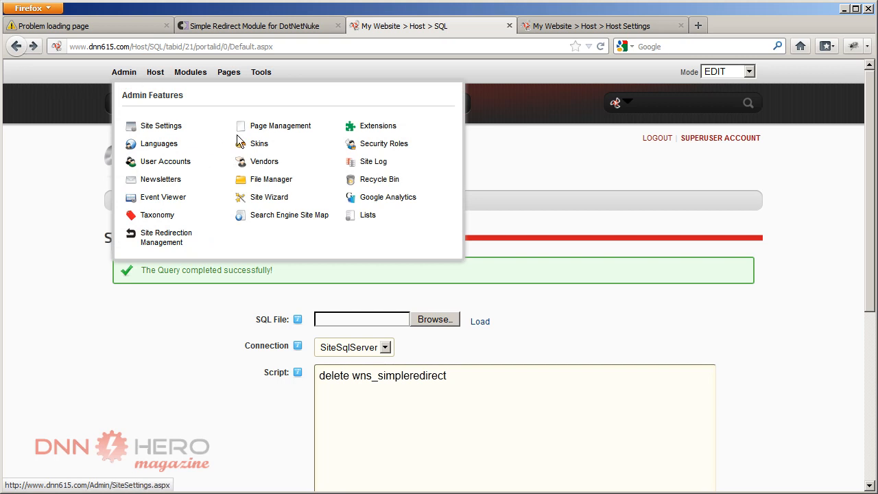
drag(486, 405, 254, 373)
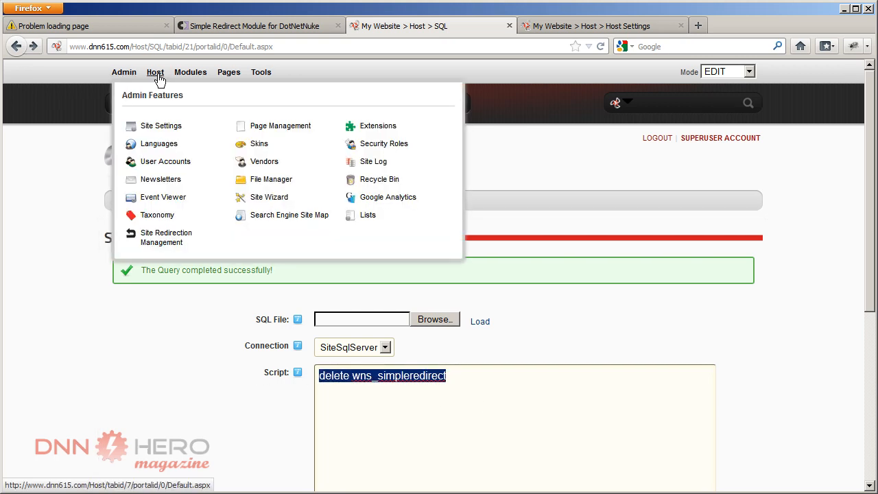
mouse_move(156, 79)
click(291, 145)
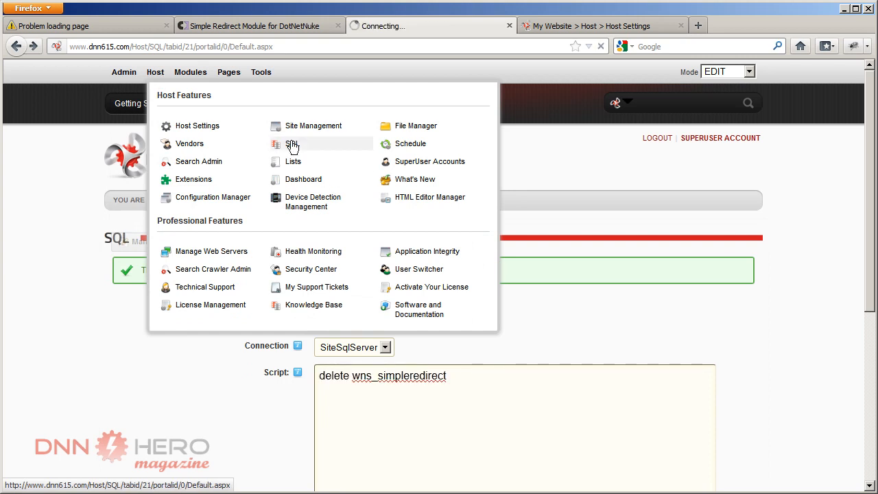
Execute the query select * from wns_simpleredirect on the SiteSqlServer connection to list the stored redirects
click(389, 442)
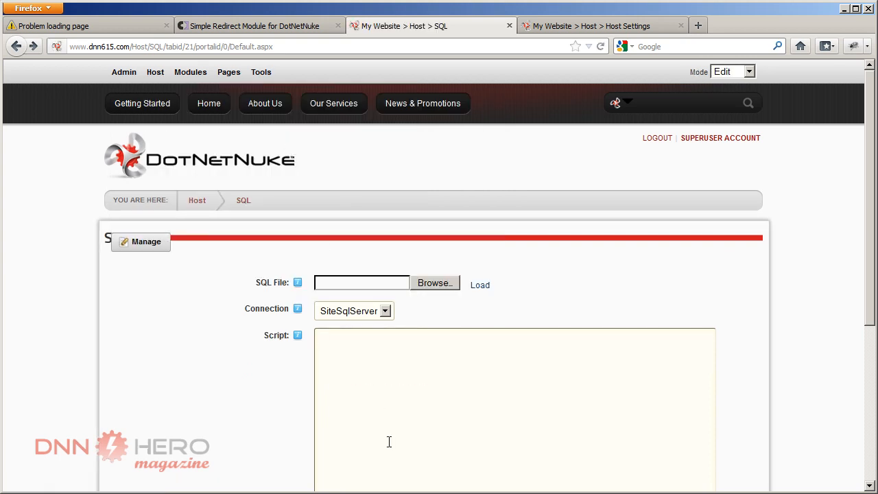
key(ctrl+v)
key(Home)
key(ctrl+shift+Right)
key(Delete)
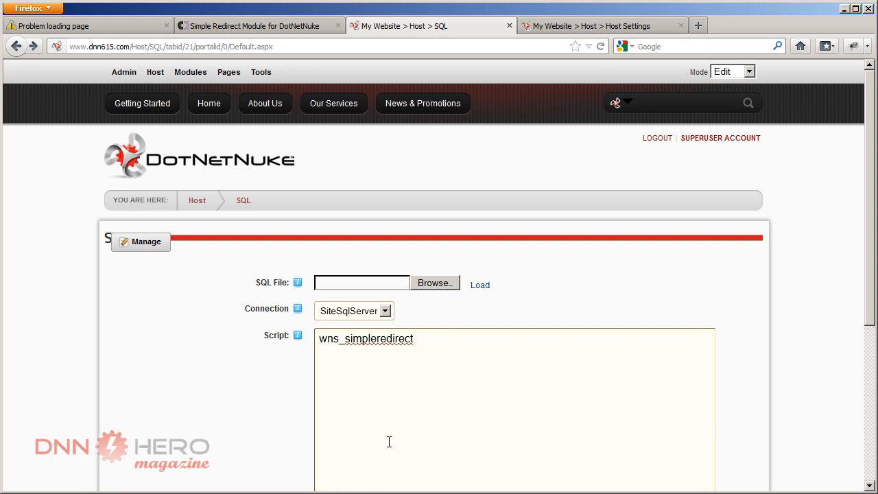
text(slec)
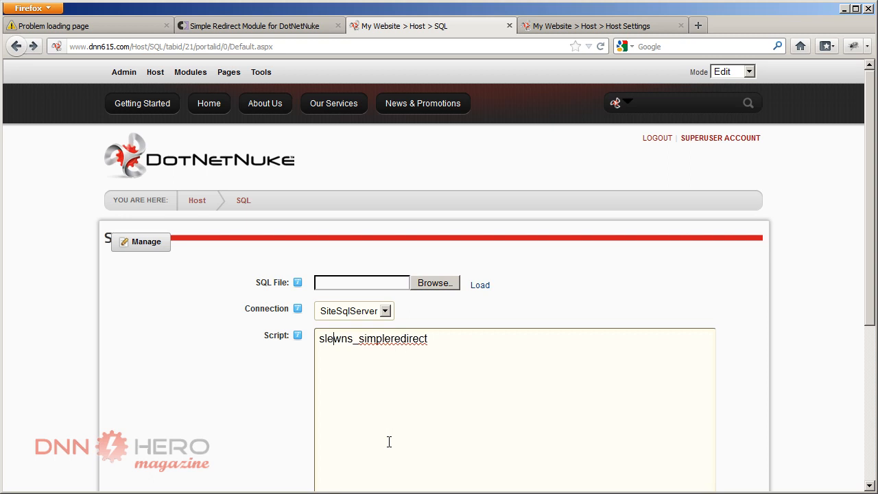
key(BackSpace)
key(BackSpace)
key(BackSpace)
text(elect * from)
scroll(274, 439, down, 5)
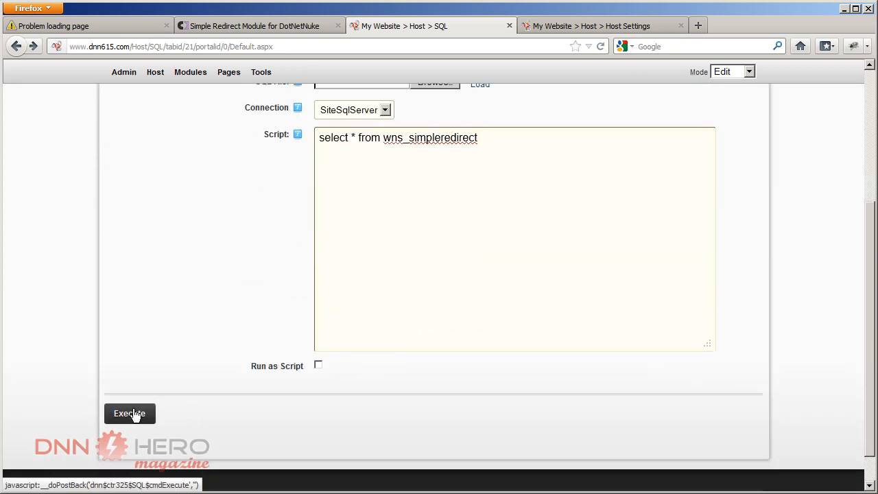
click(134, 414)
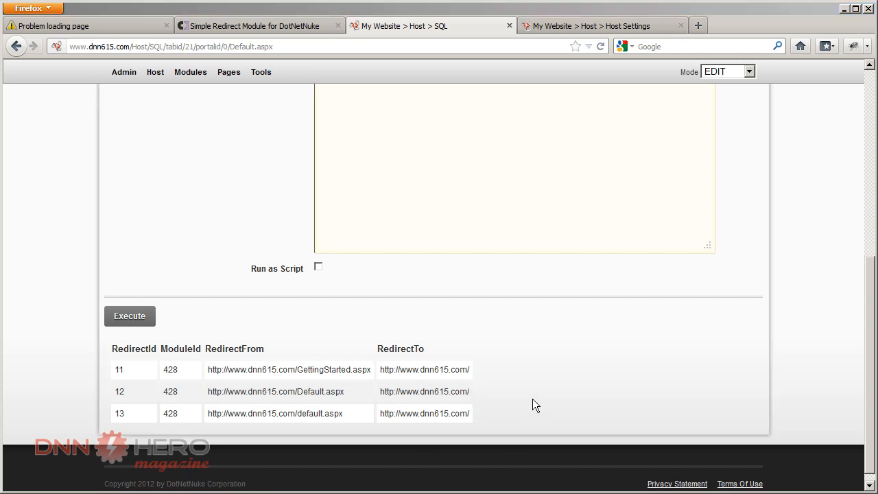
Replace the query with delete wns_simpleredirect and execute it with Run as Script enabled
scroll(540, 239, up, 10)
drag(487, 345, 133, 345)
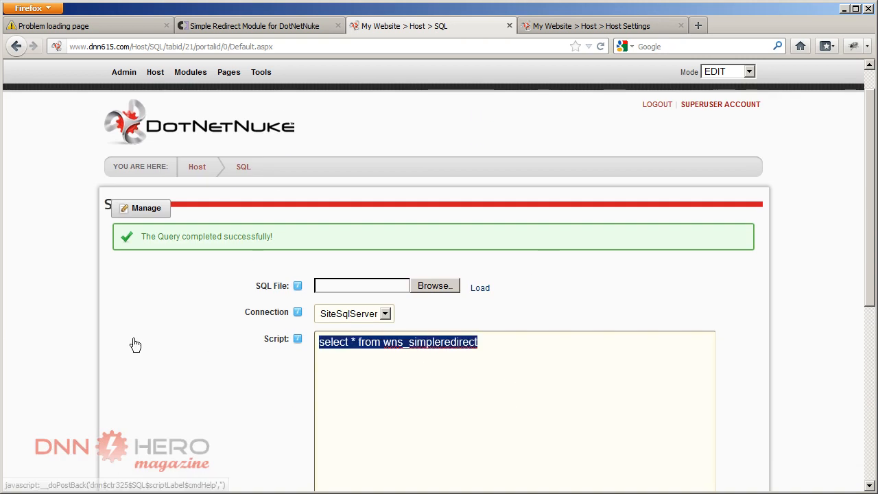
click(435, 404)
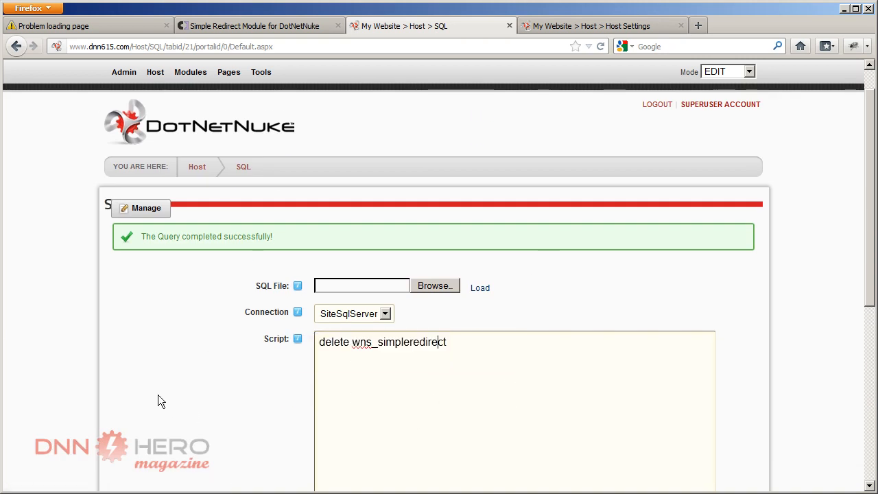
scroll(170, 405, down, 5)
scroll(143, 386, down, 2)
click(138, 336)
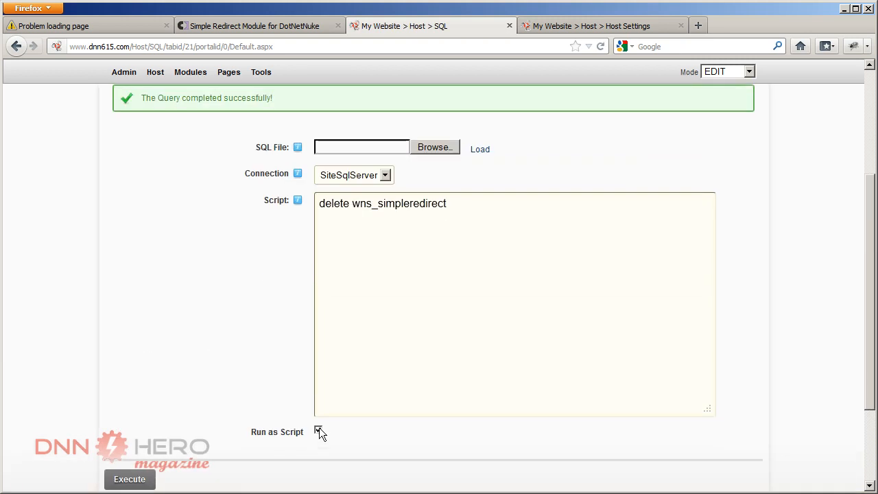
click(137, 478)
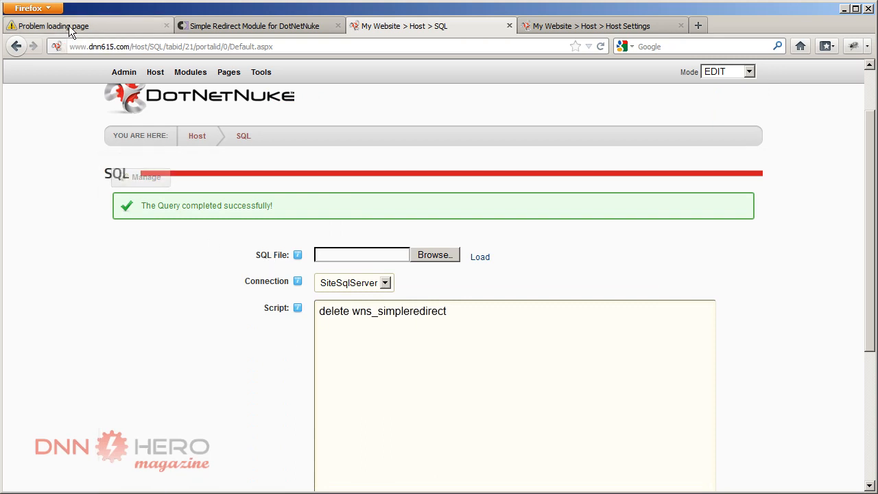
Open a fresh Host Settings page and restart the application from it
click(538, 26)
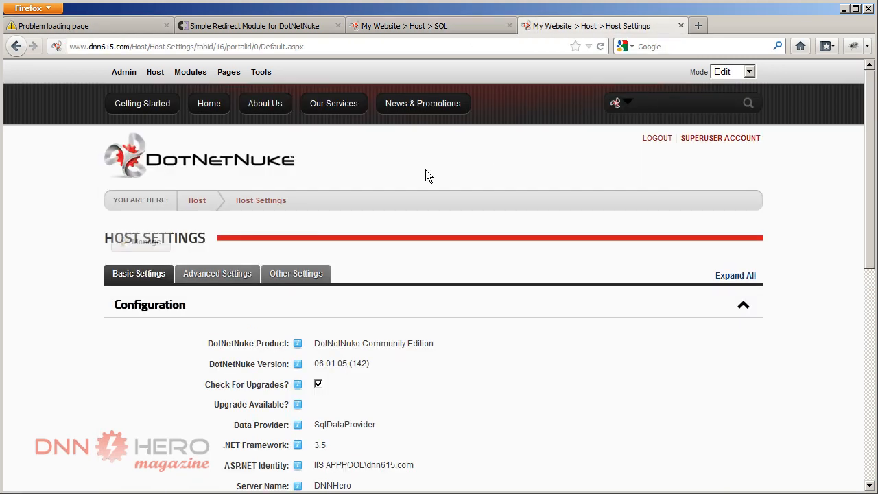
mouse_move(153, 71)
click(198, 126)
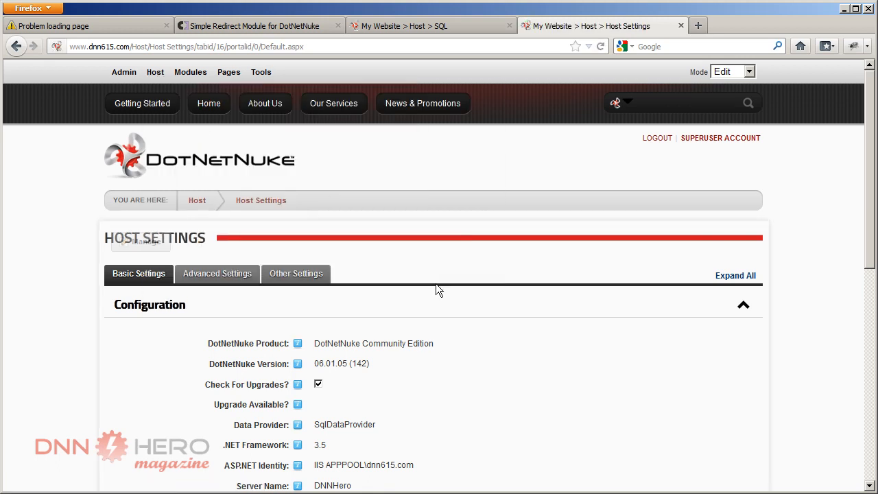
scroll(435, 287, down, 3)
scroll(437, 284, down, 2)
click(351, 364)
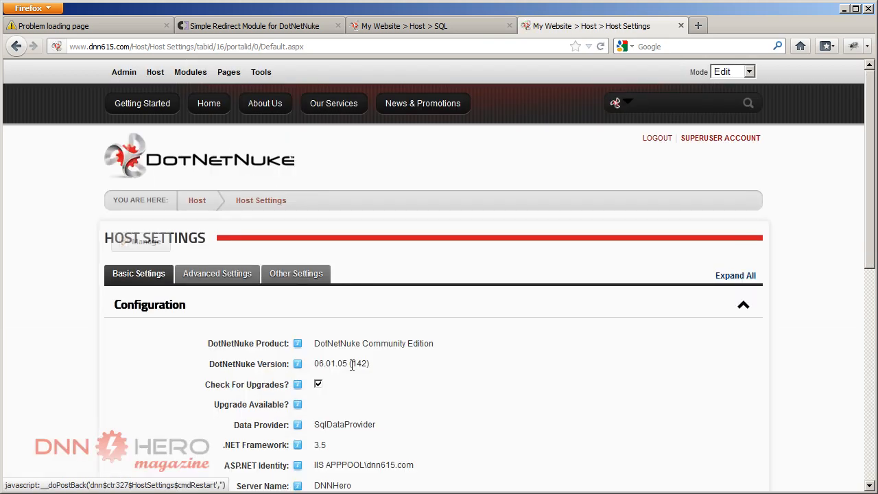
click(114, 27)
click(150, 48)
click(150, 48)
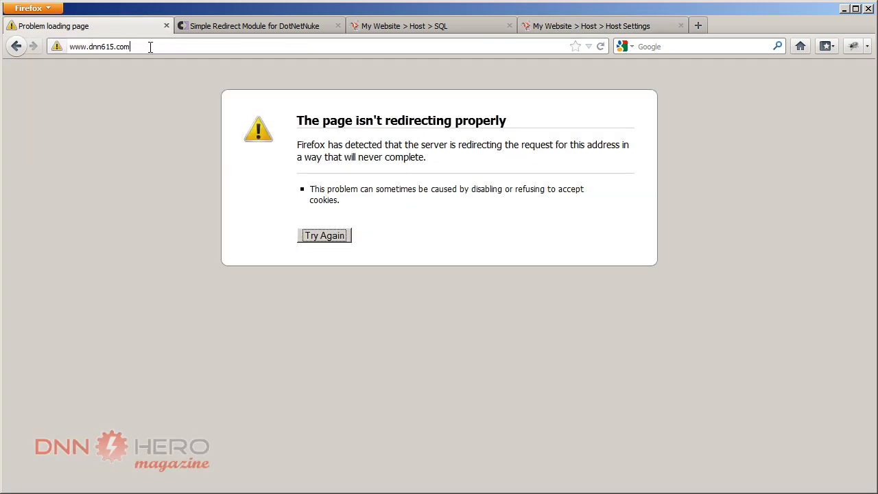
key(Down)
key(Return)
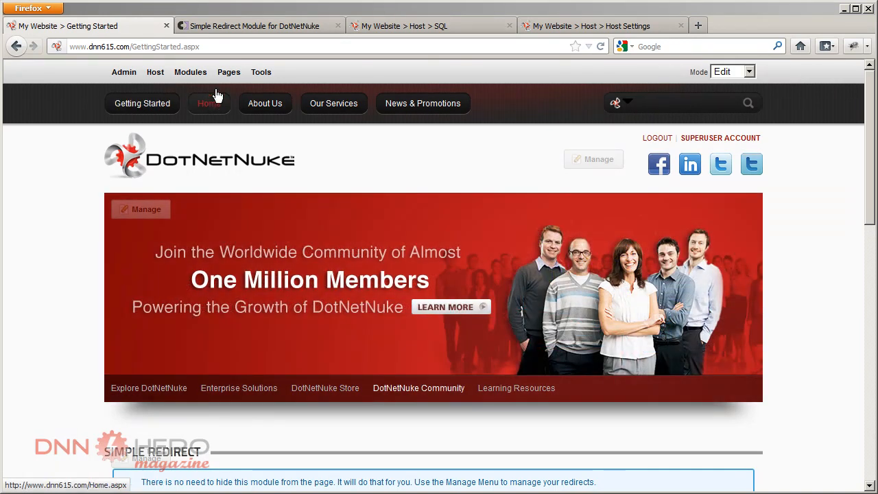
Start a new page named and titled About Our Company, and set it to be inserted after Home
mouse_move(235, 81)
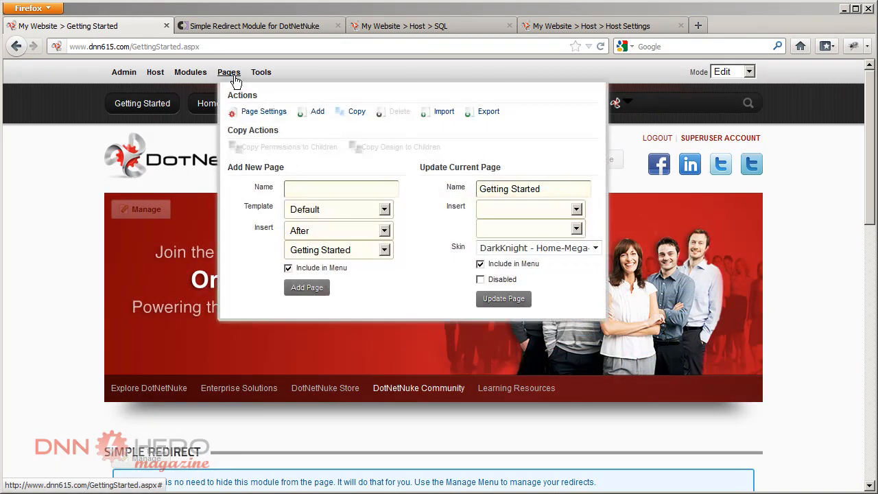
click(314, 114)
click(334, 182)
text(About Our Company)
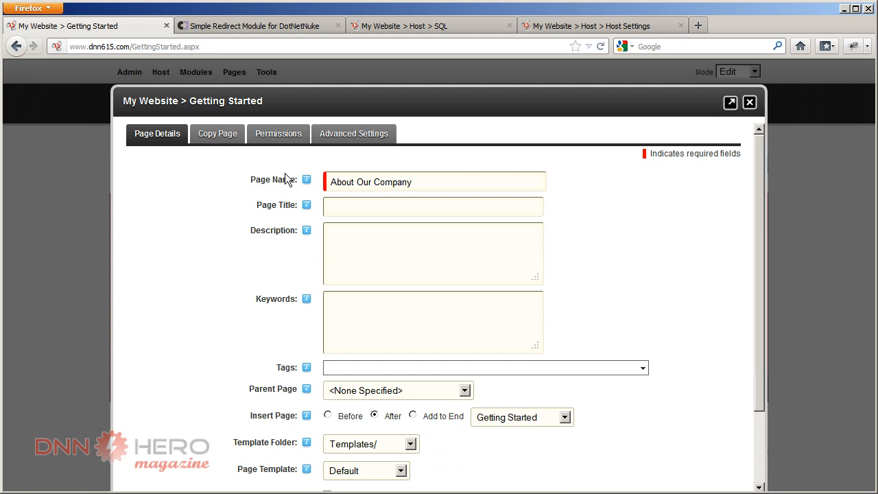
key(Tab)
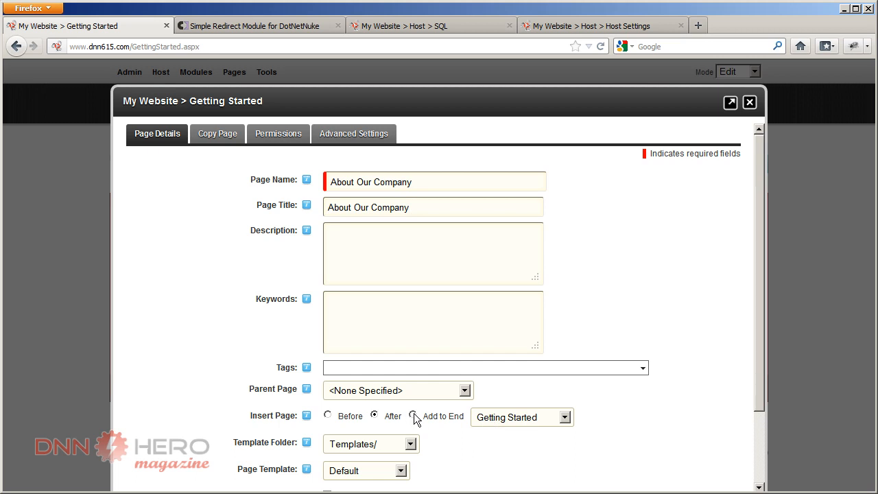
click(502, 420)
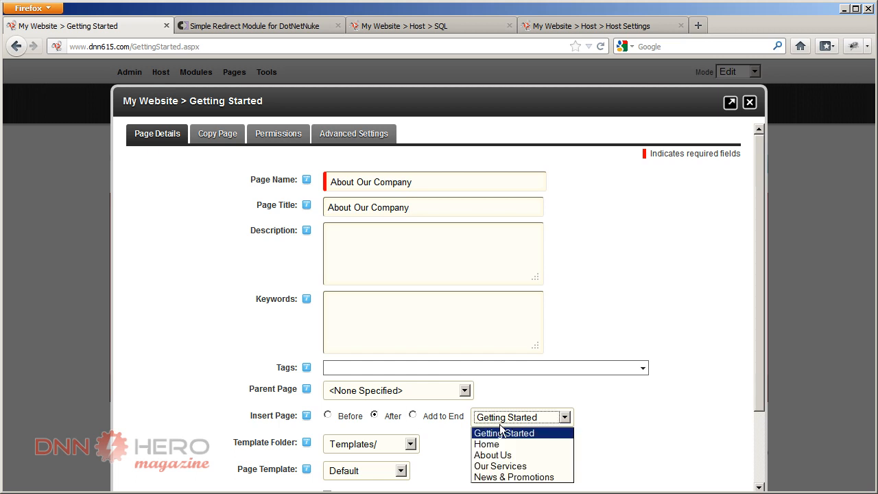
click(504, 446)
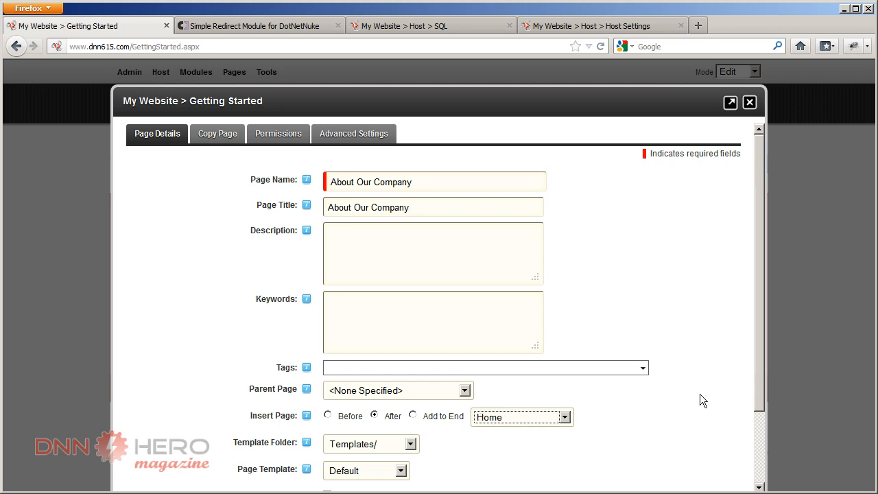
Check the new page's permissions, return to its page details, and add the page
mouse_move(758, 368)
mouse_down()
mouse_move(755, 414)
mouse_move(753, 364)
mouse_up()
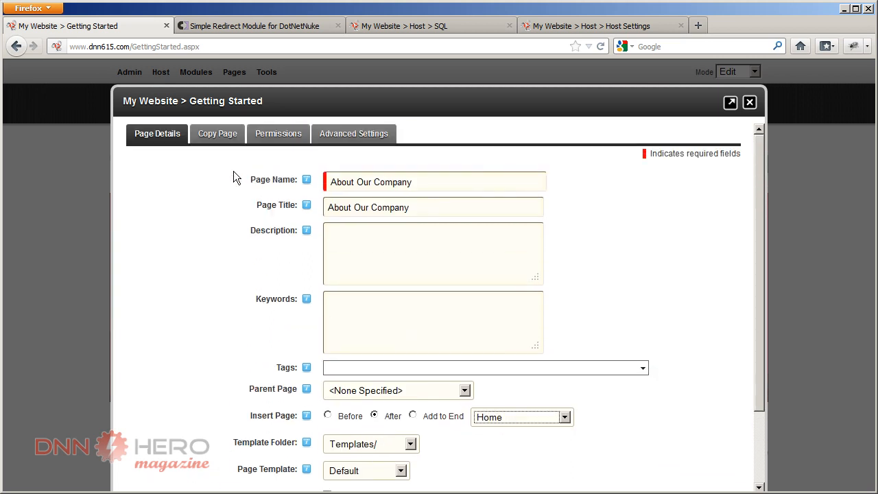
click(259, 137)
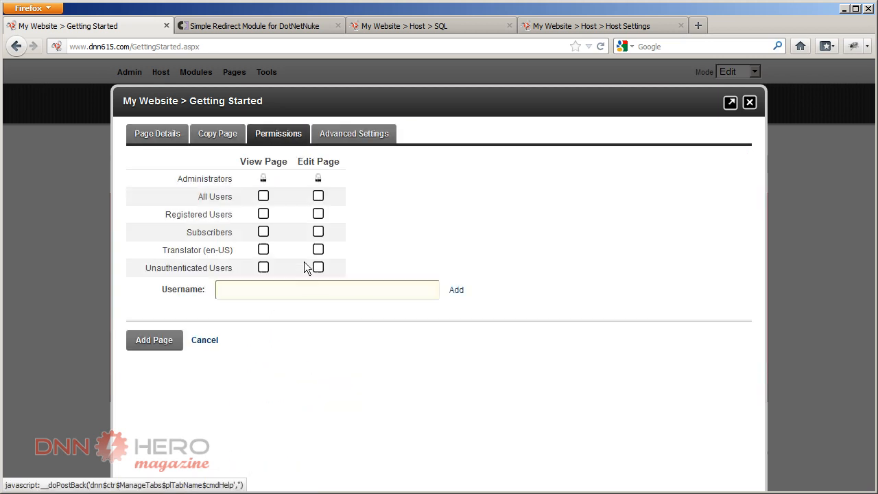
click(159, 135)
scroll(307, 418, down, 2)
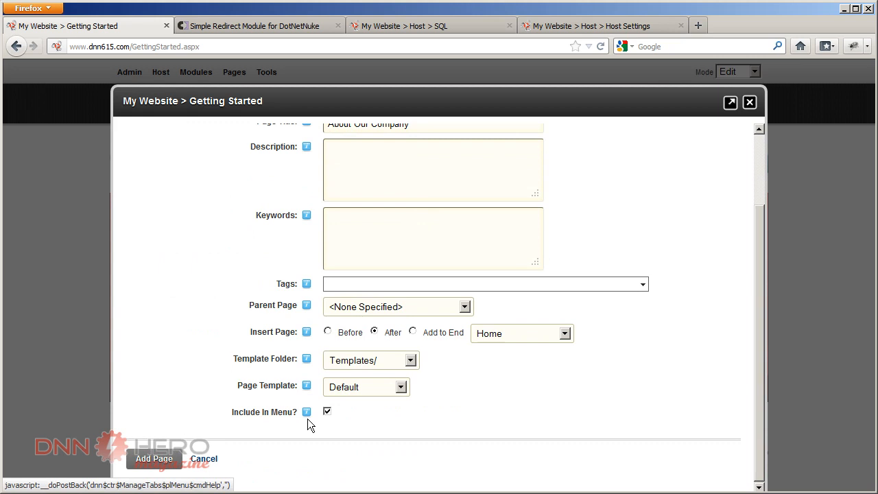
click(156, 454)
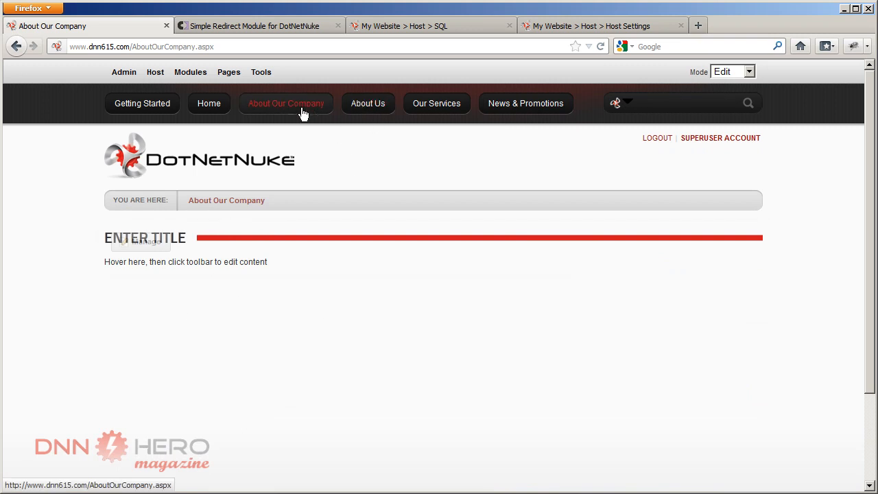
Open the About Us page and add the SimpleRedirect module from All Categories to it
click(368, 104)
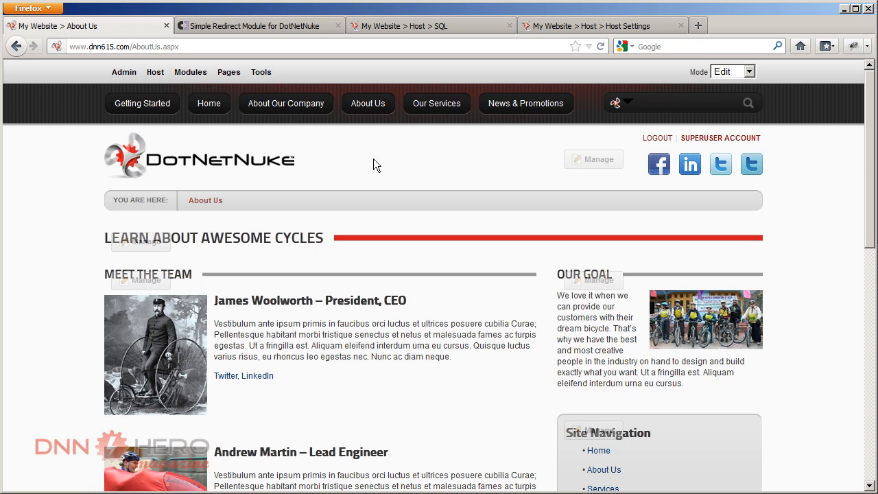
mouse_move(194, 75)
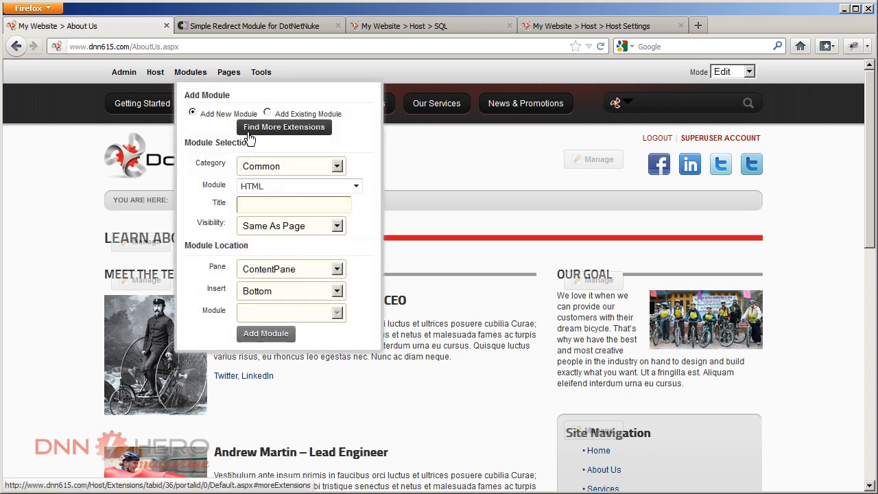
click(293, 167)
click(288, 204)
click(356, 188)
drag(355, 223, 345, 368)
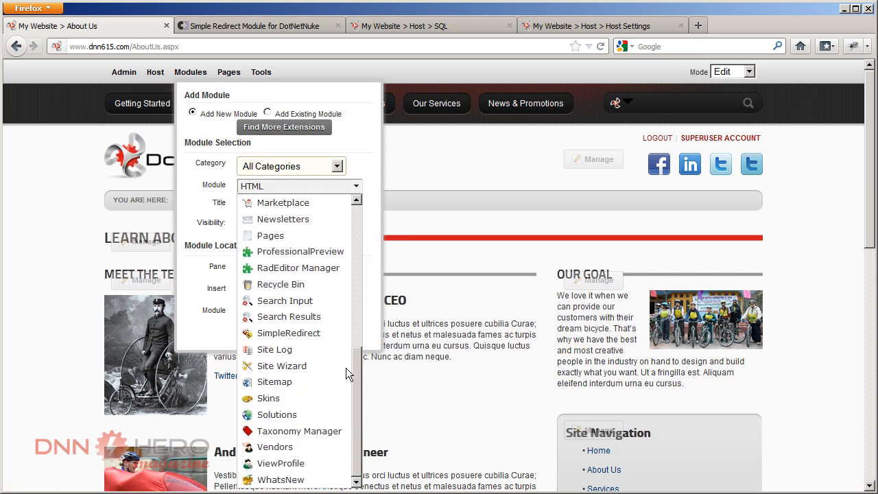
click(291, 333)
click(266, 334)
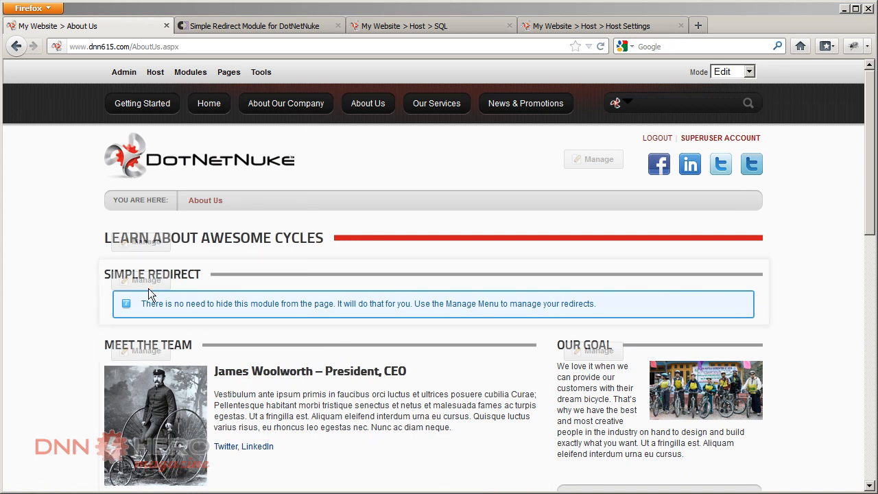
mouse_move(142, 281)
click(164, 327)
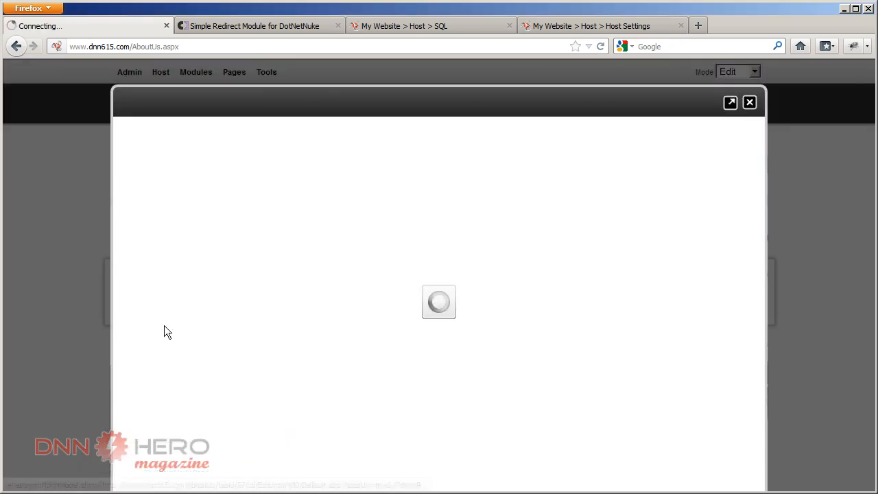
click(182, 166)
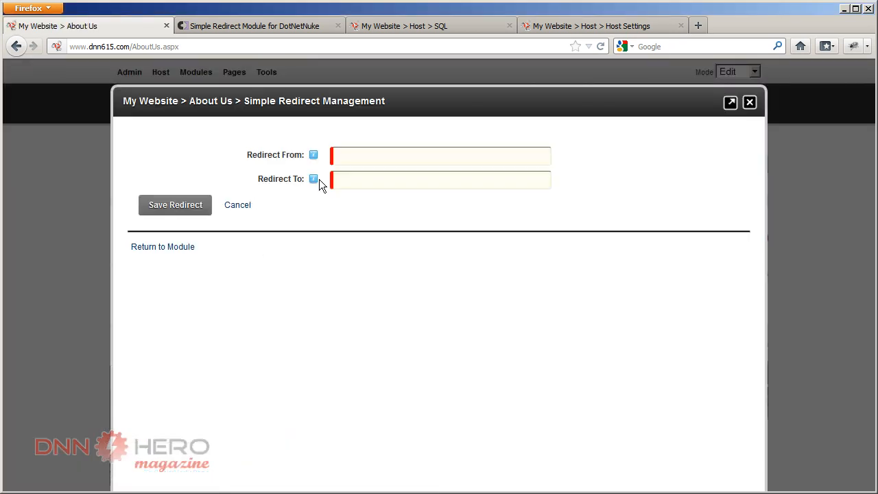
click(365, 158)
text(http://www.dnn615.com/AboutUs.aspx)
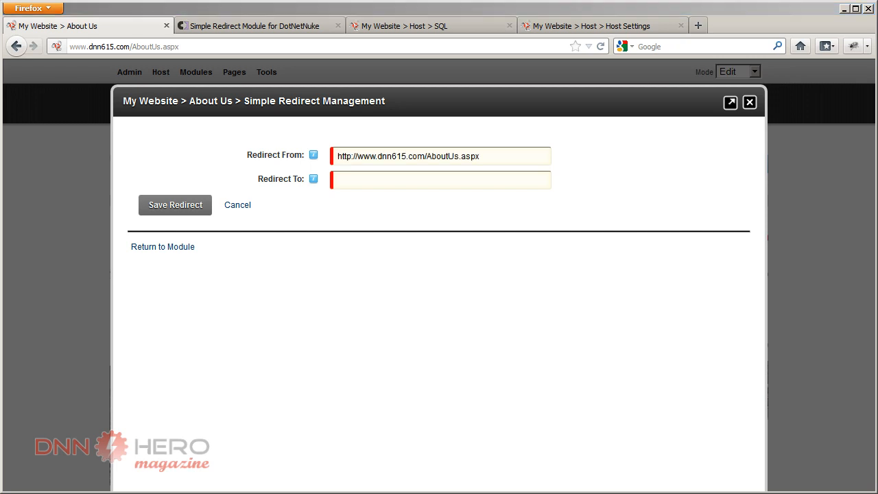
click(339, 182)
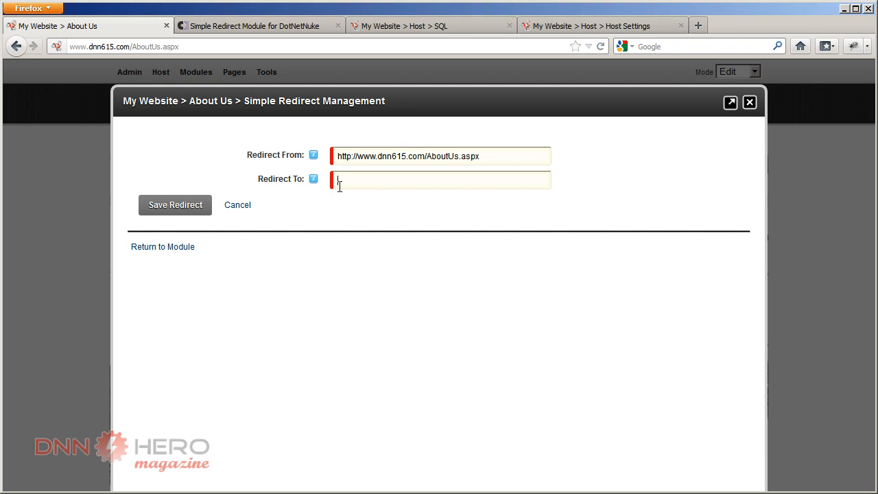
text(http://www.dnn615.com/AboutOurCompany.aspx)
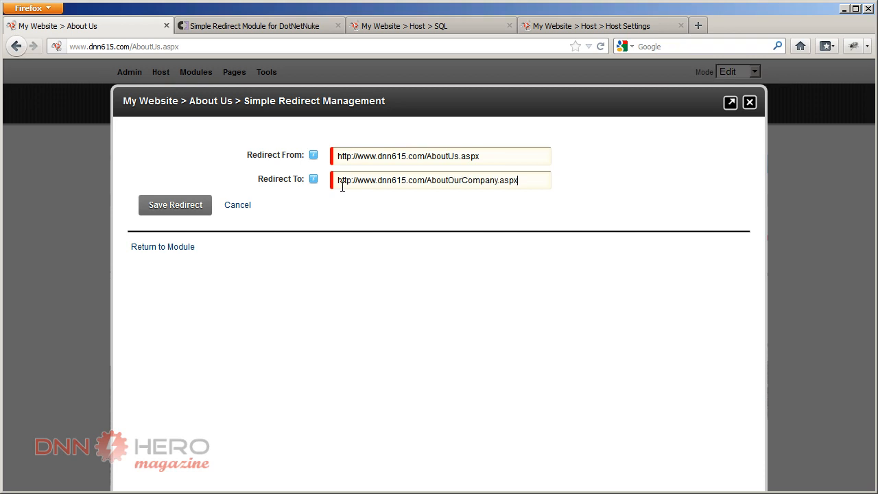
click(182, 205)
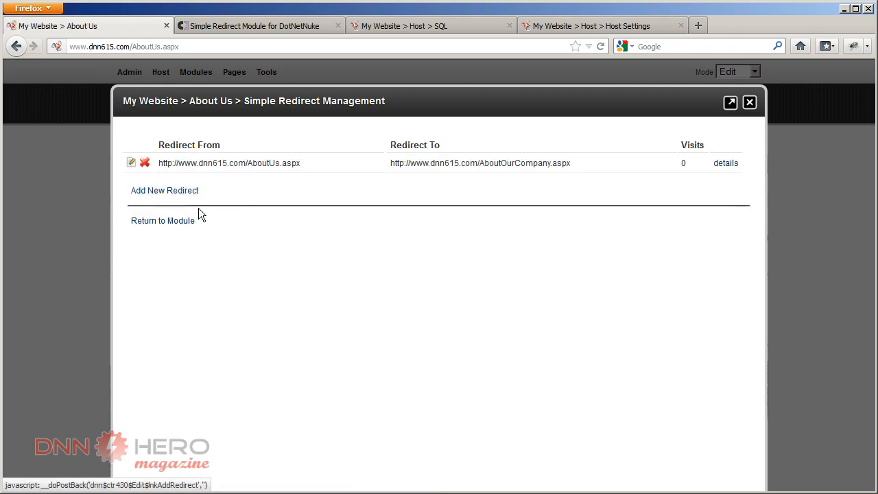
click(749, 104)
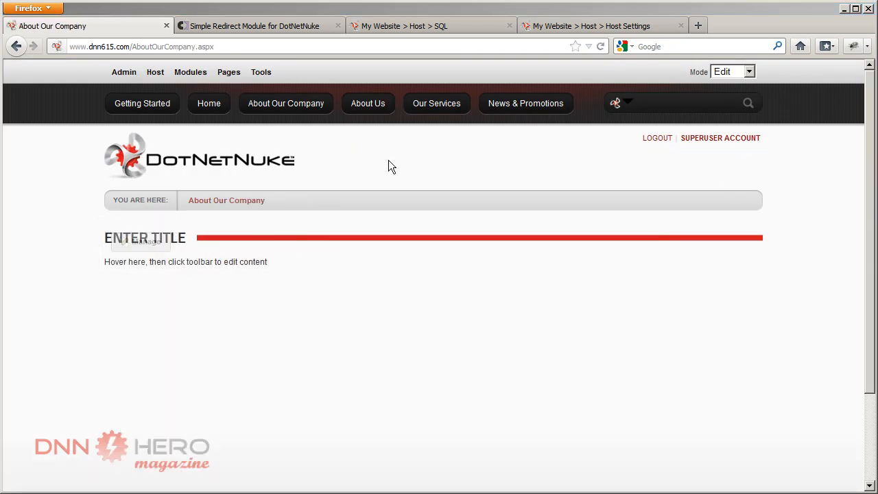
Test the redirect by visiting About Us, and view the Simple Redirect Module project page before returning to the site
click(376, 107)
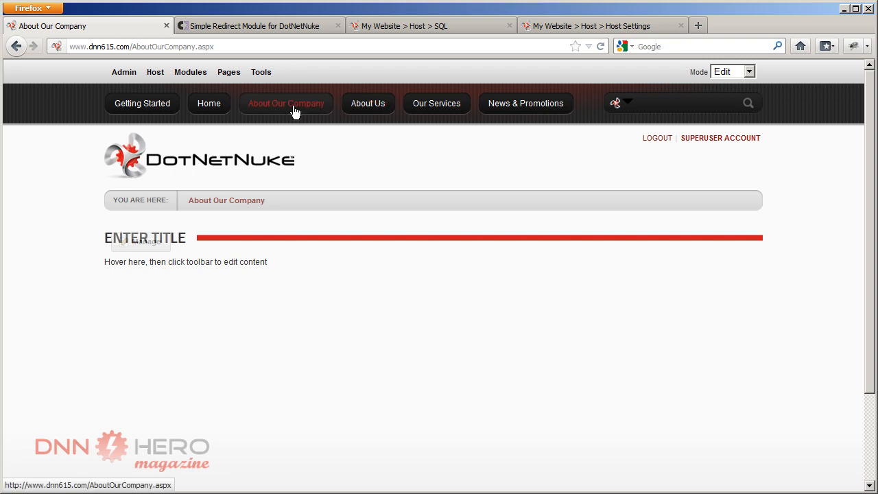
click(292, 21)
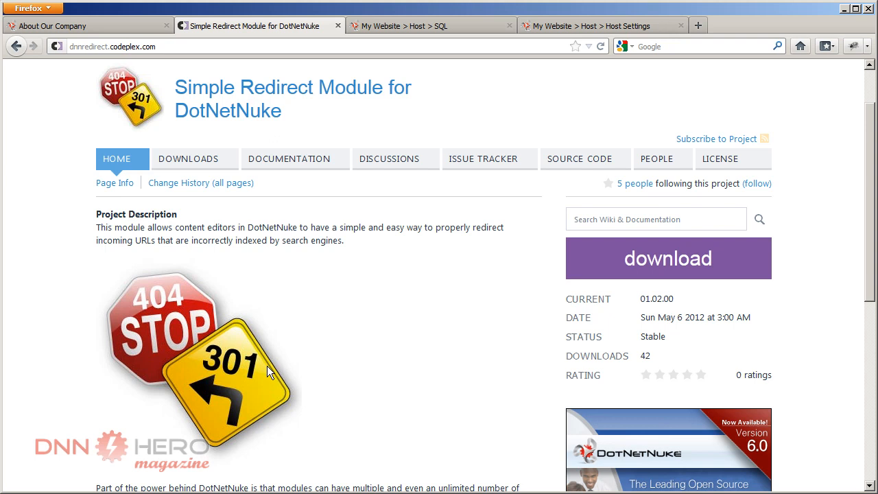
click(114, 25)
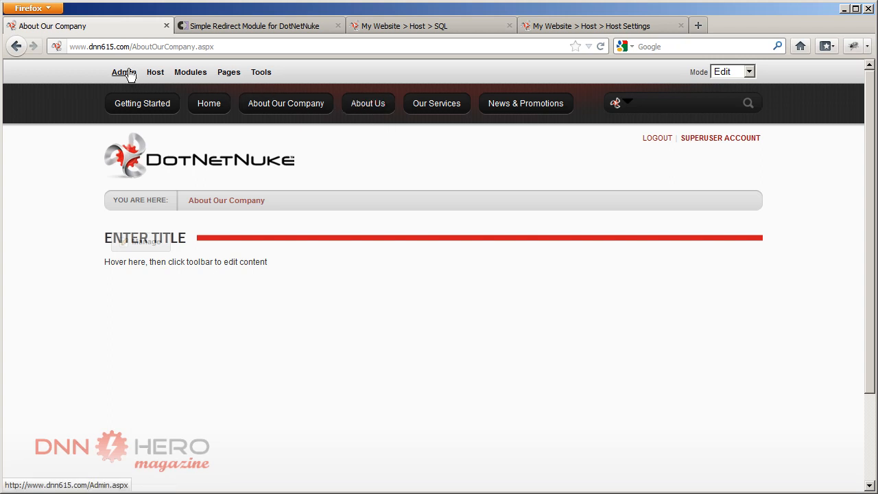
Exclude the About Us page from the menu in Page Management, update it, and open the About Our Company page
mouse_move(129, 74)
click(264, 130)
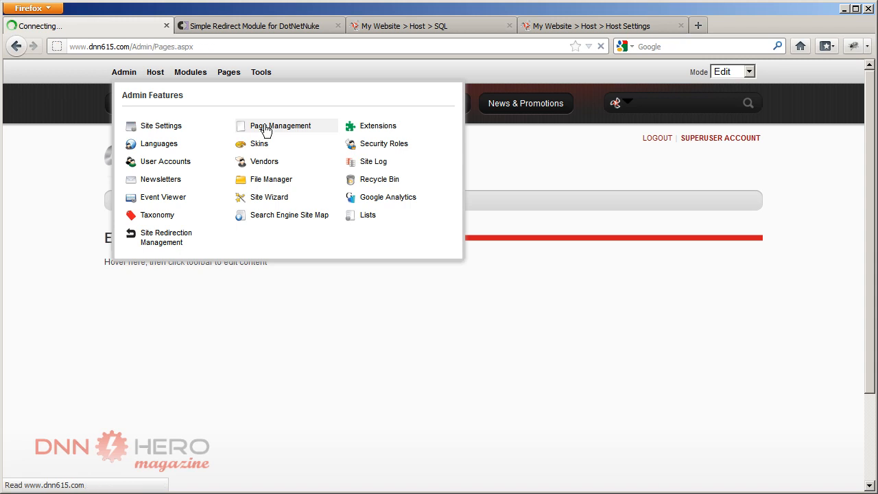
click(169, 395)
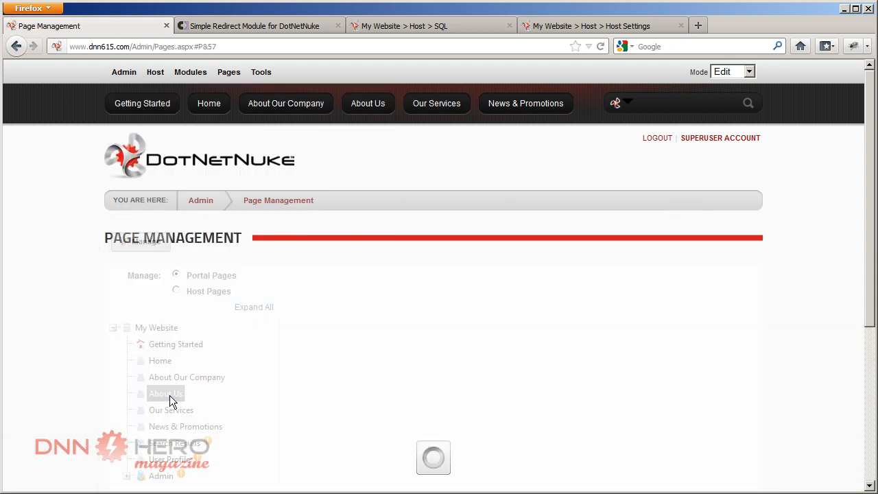
scroll(321, 317, down, 3)
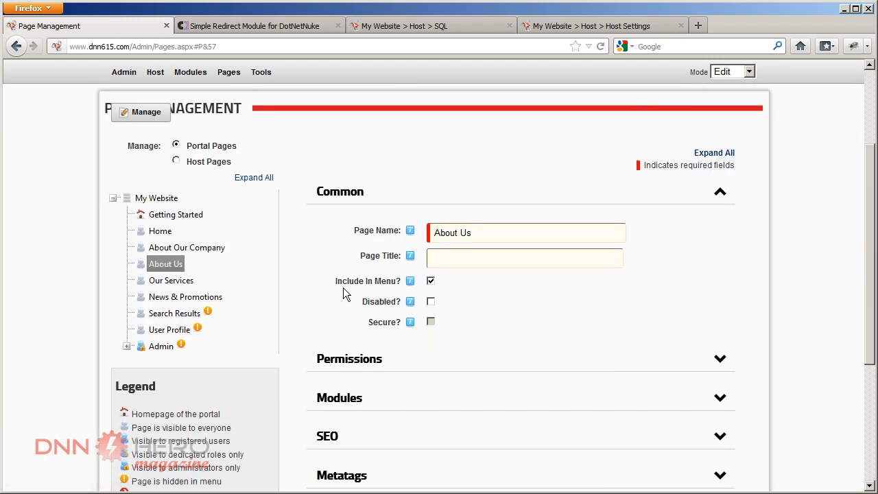
click(431, 281)
scroll(314, 313, down, 5)
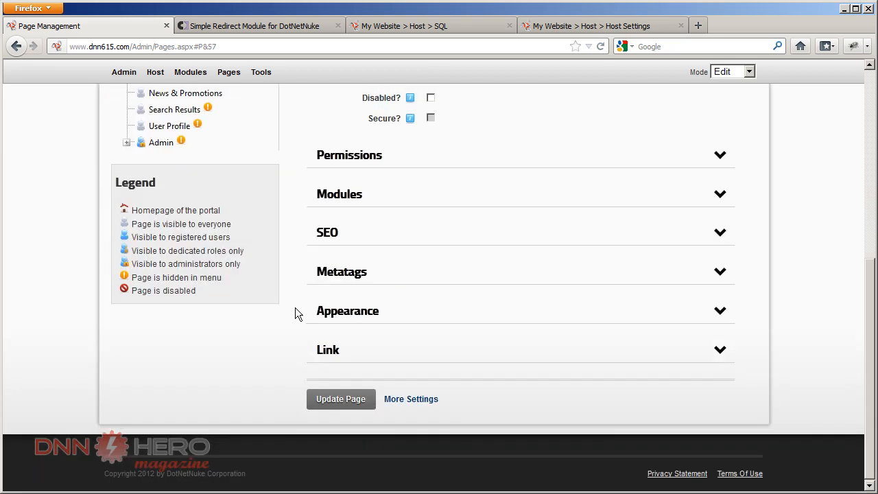
click(341, 399)
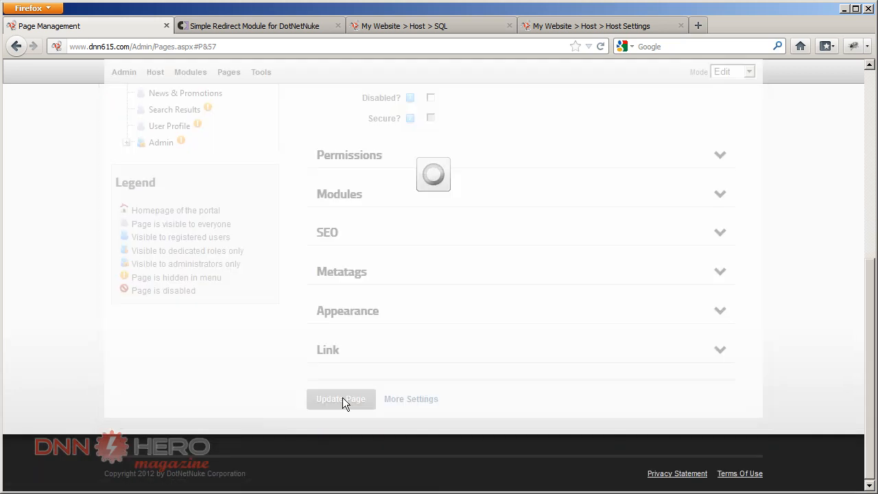
scroll(341, 179, up, 4)
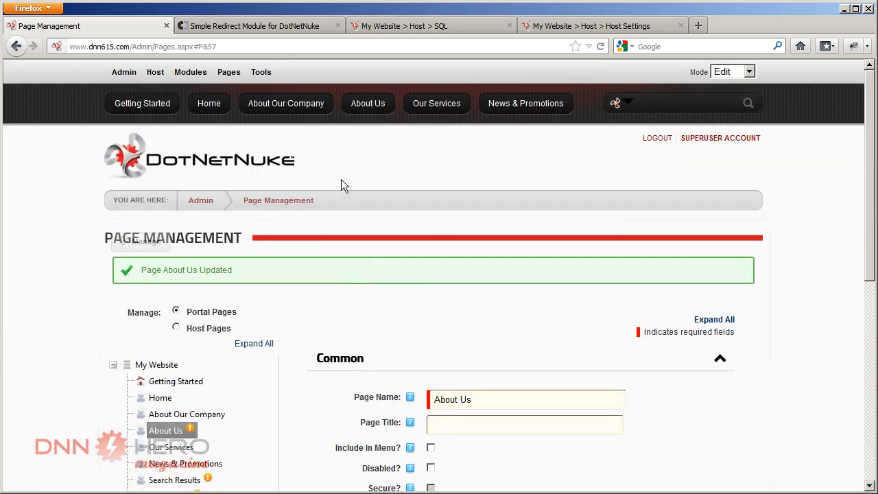
click(291, 110)
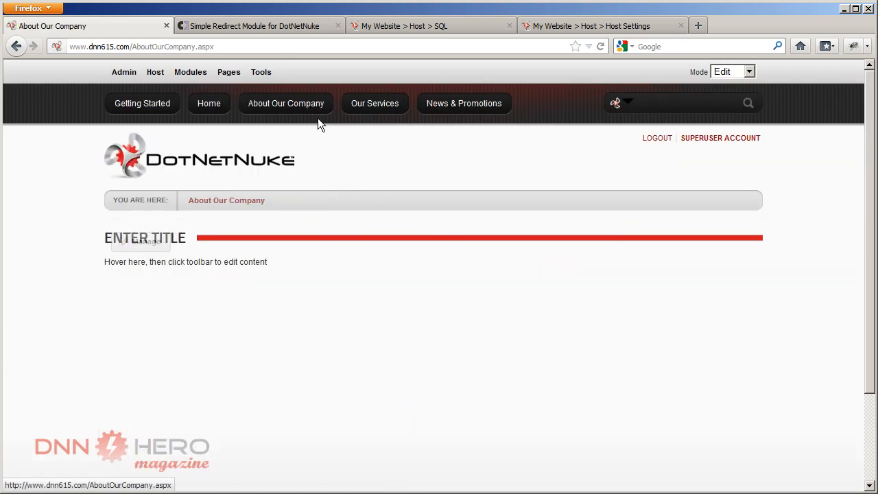